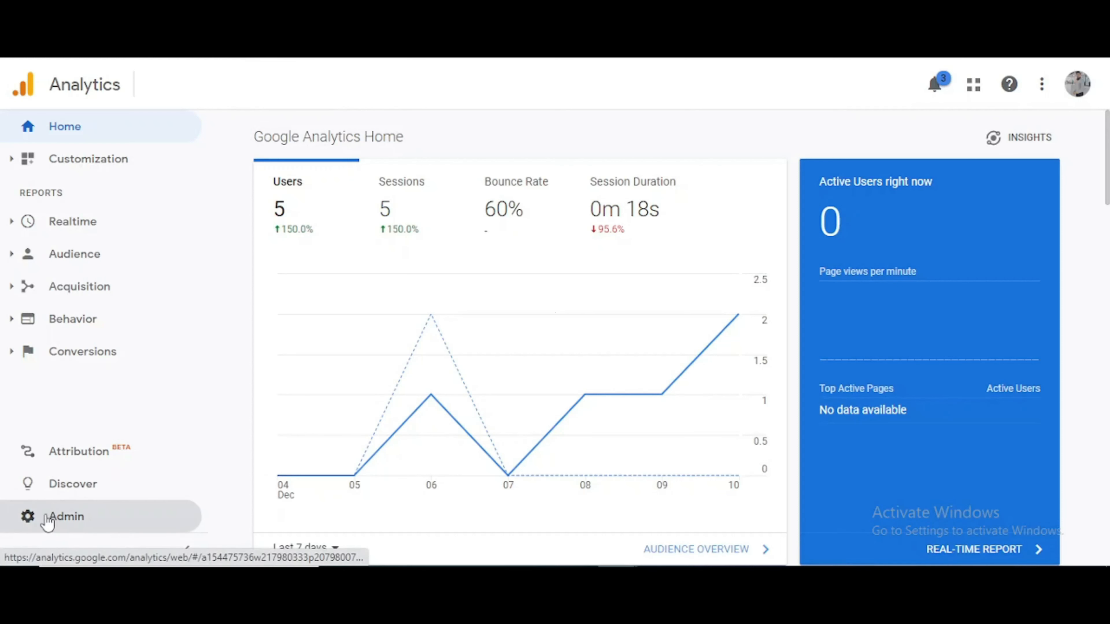
- Open the admin settings and look through the lists of available accounts and properties
{"action": "left_click", "coordinate": [46, 517]}
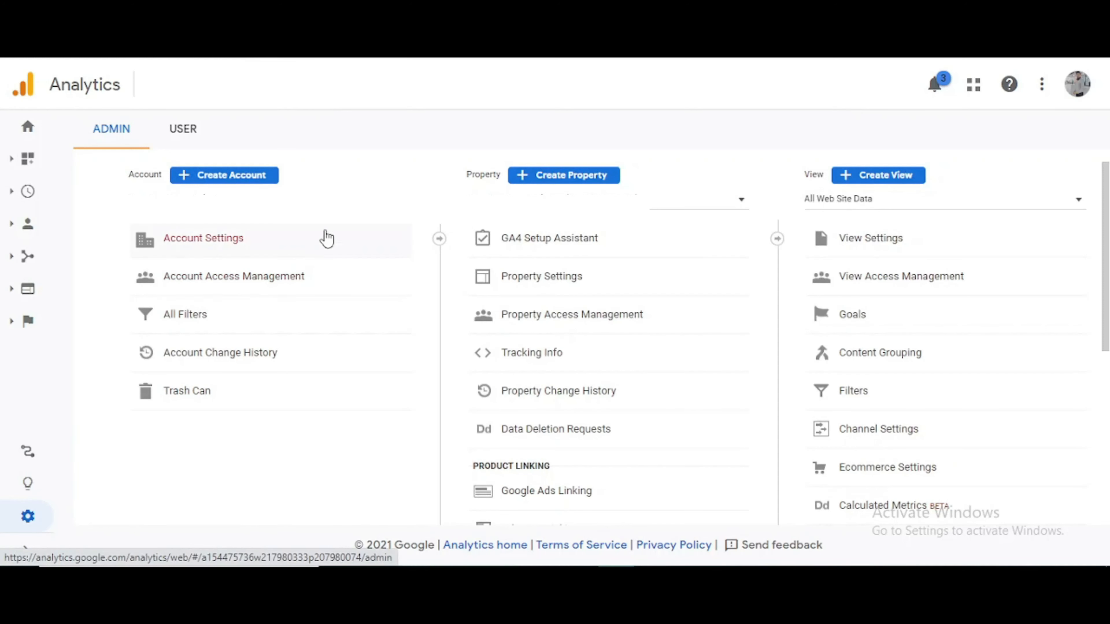
{"action": "left_click", "coordinate": [352, 208]}
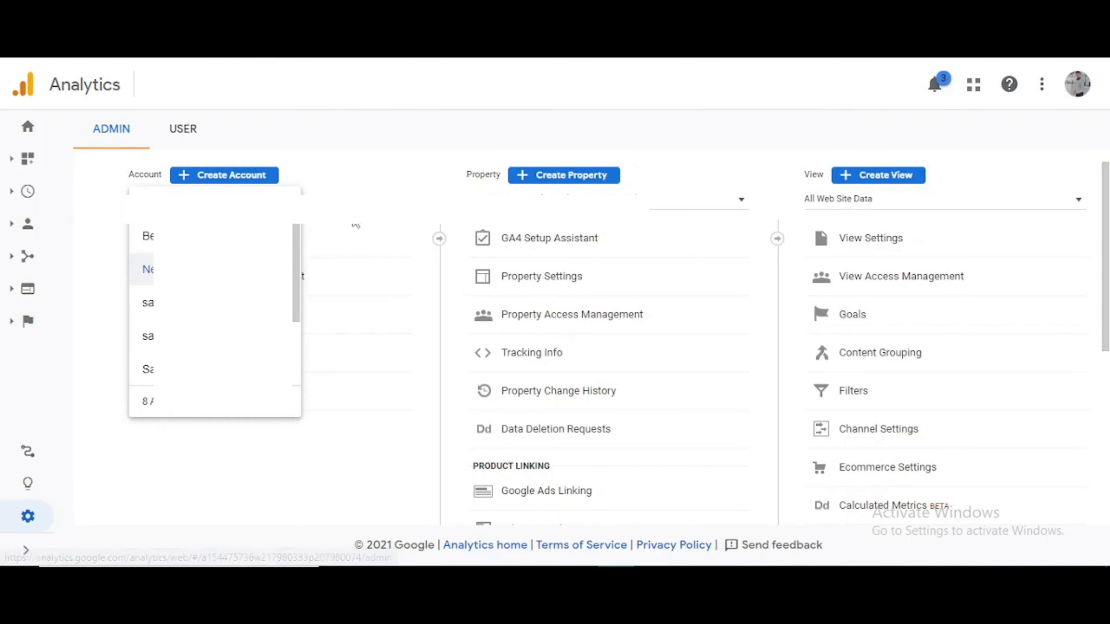
{"action": "scroll", "coordinate": [219, 336], "scroll_direction": "down", "scroll_amount": 2}
{"action": "scroll", "coordinate": [210, 306], "scroll_direction": "up", "scroll_amount": 3}
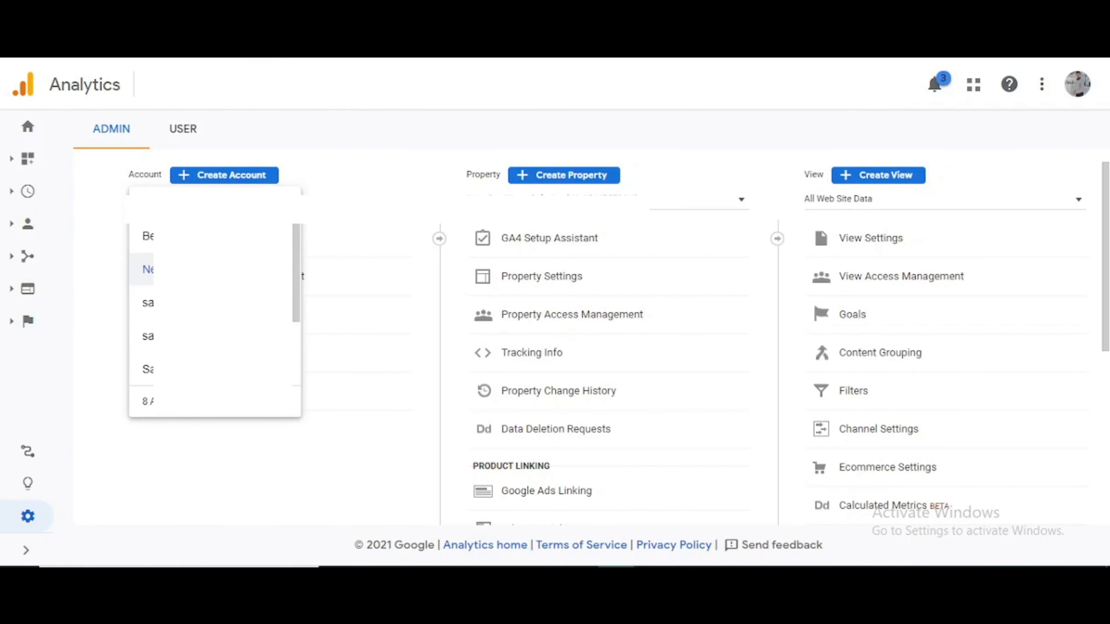
{"action": "left_click", "coordinate": [429, 164]}
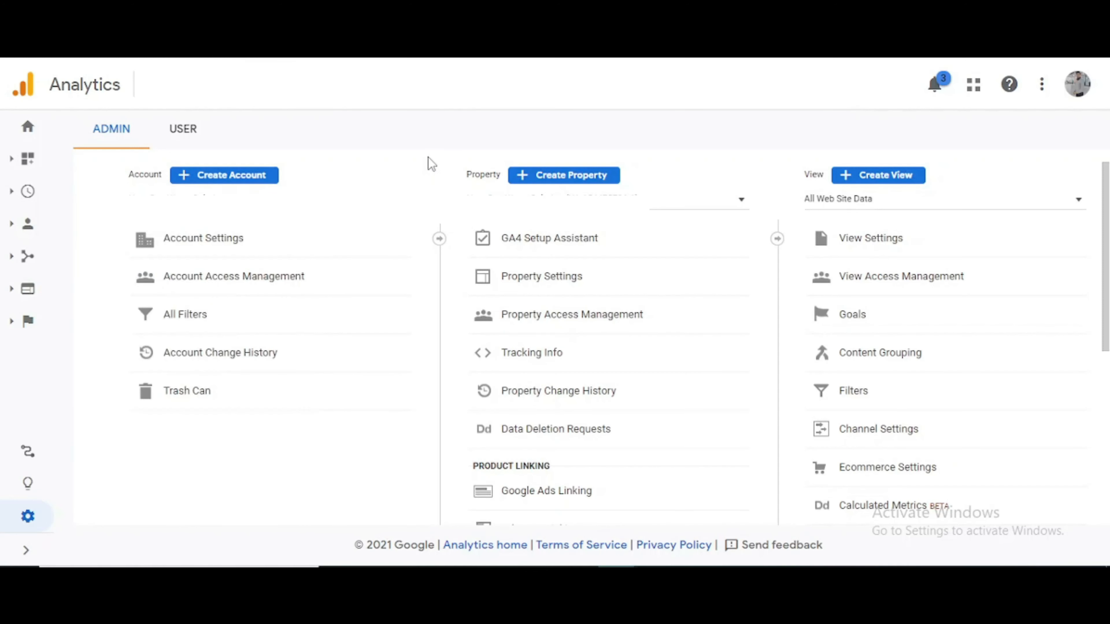
{"action": "left_click", "coordinate": [675, 208]}
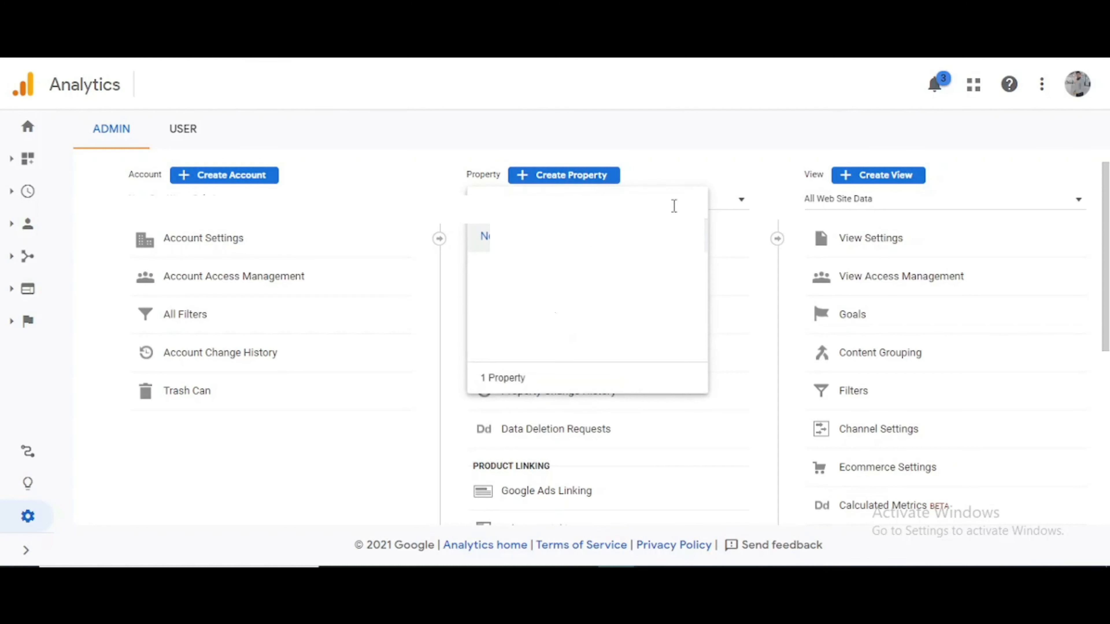
{"action": "left_click", "coordinate": [418, 164]}
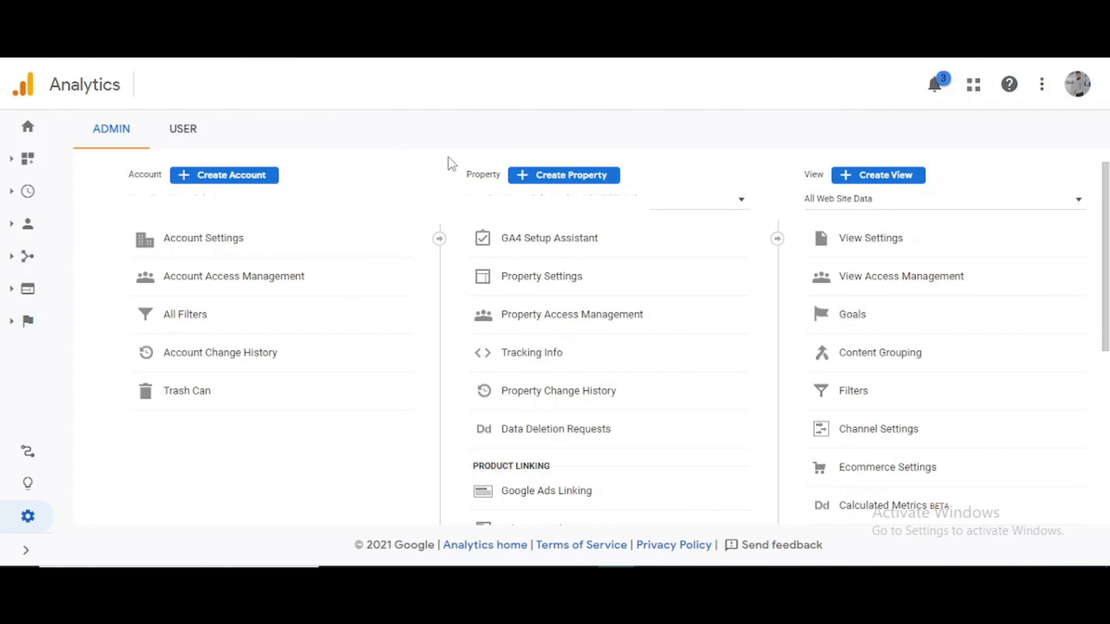
- Review the account settings, from the basic settings to the data processing terms, and return to the admin overview
{"action": "left_click", "coordinate": [264, 253]}
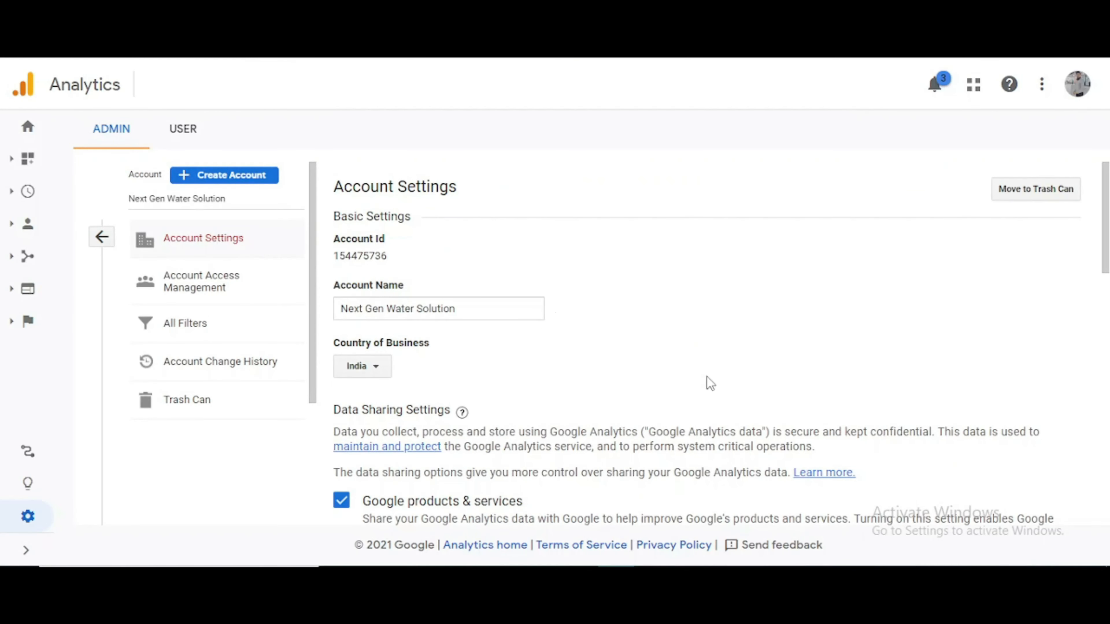
{"action": "scroll", "coordinate": [708, 379], "scroll_direction": "down", "scroll_amount": 5}
{"action": "scroll", "coordinate": [708, 382], "scroll_direction": "down", "scroll_amount": 10}
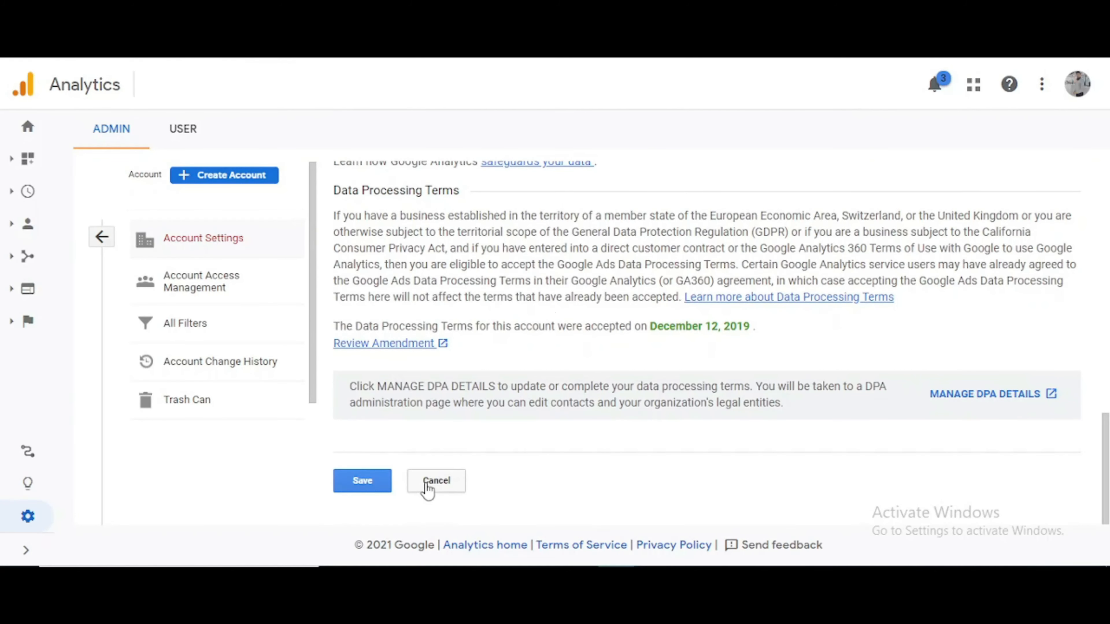
{"action": "scroll", "coordinate": [444, 366], "scroll_direction": "up", "scroll_amount": 5}
{"action": "scroll", "coordinate": [444, 366], "scroll_direction": "up", "scroll_amount": 10}
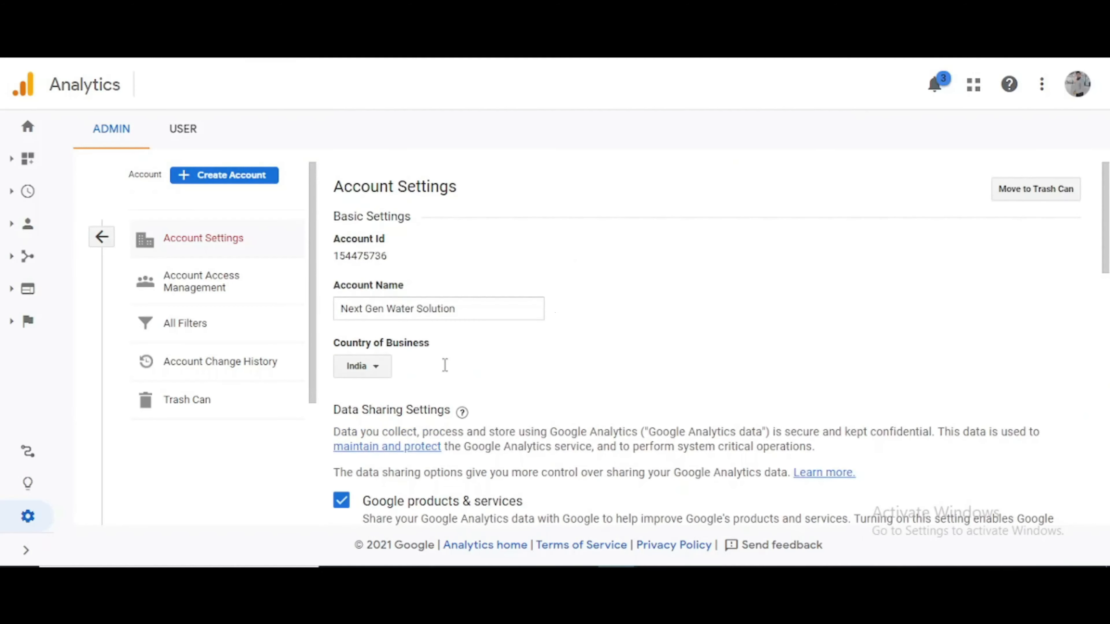
{"action": "left_click", "coordinate": [102, 238]}
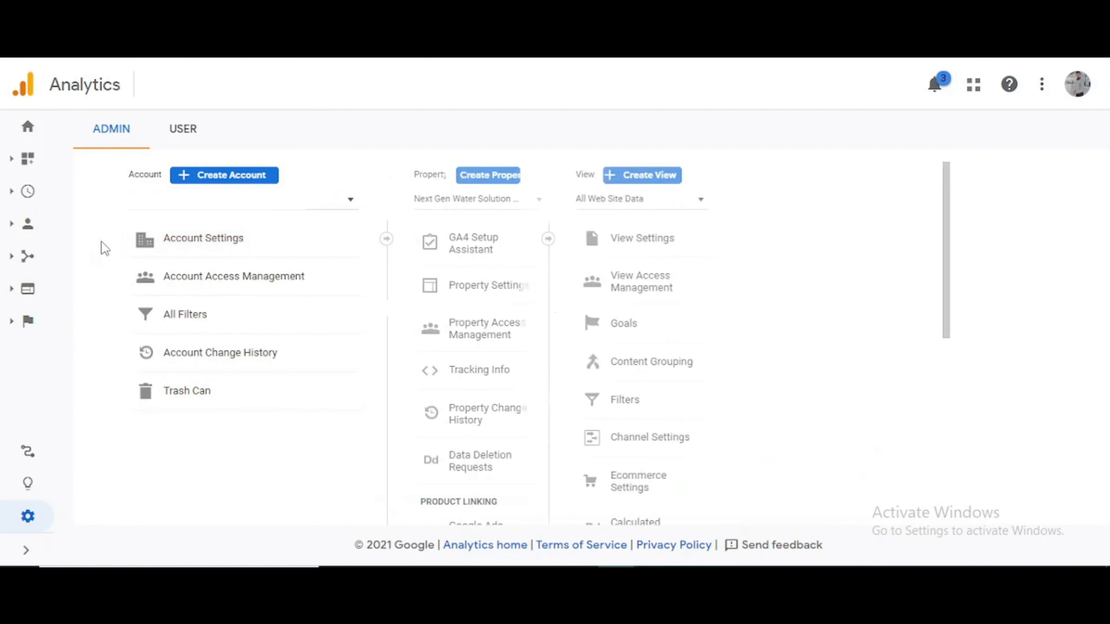
- Open the form for adding users under account access management and review its email, standard role and data restriction options
{"action": "left_click", "coordinate": [248, 282]}
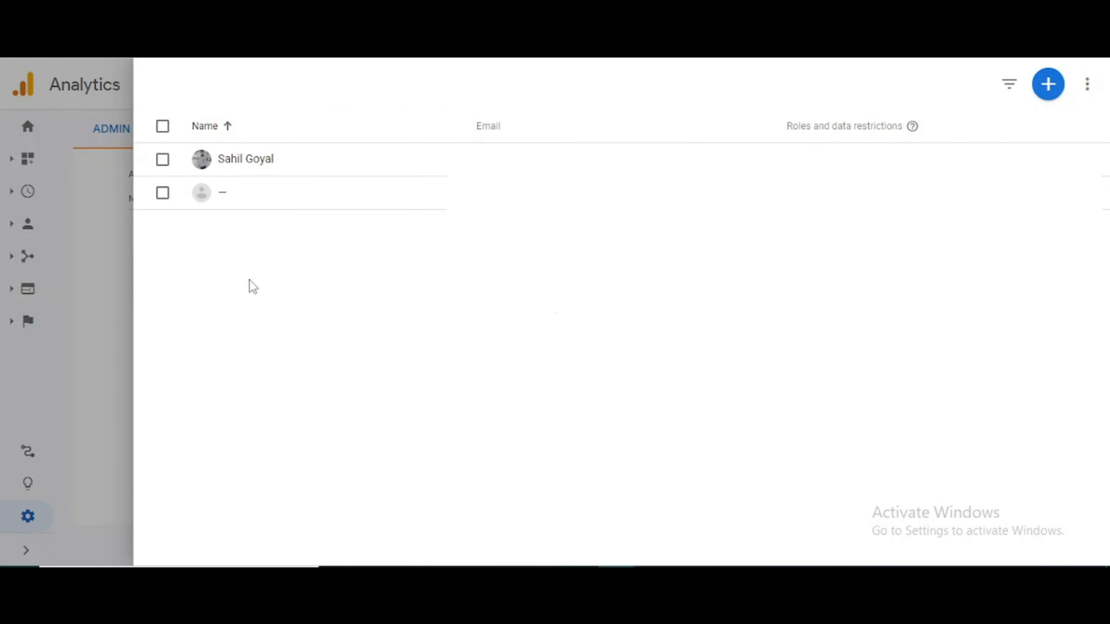
{"action": "left_click", "coordinate": [1061, 89]}
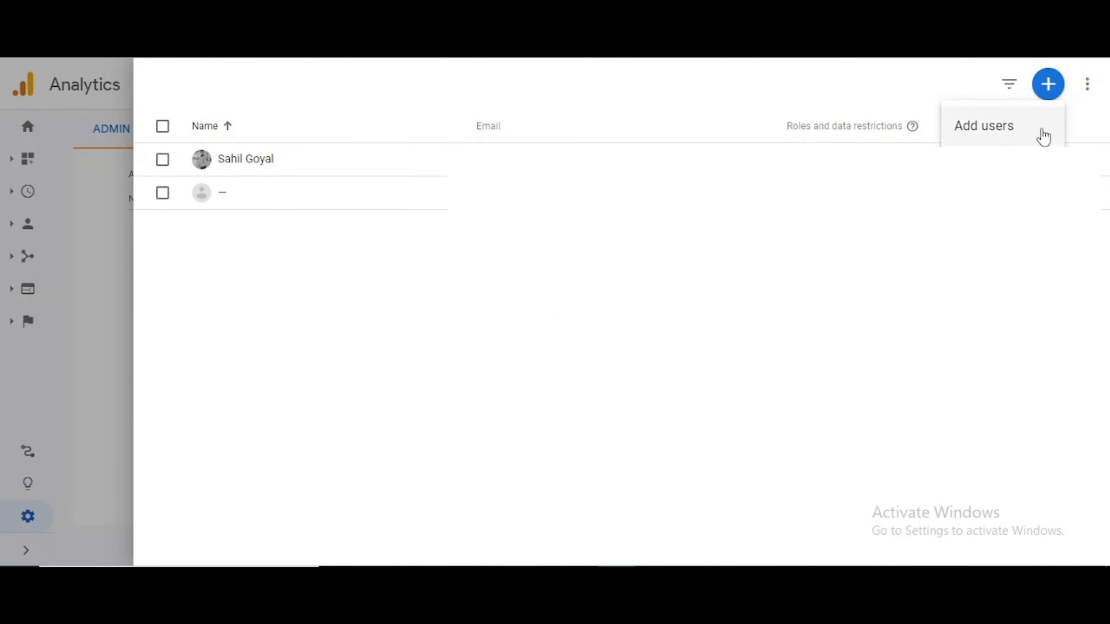
{"action": "left_click", "coordinate": [1013, 128]}
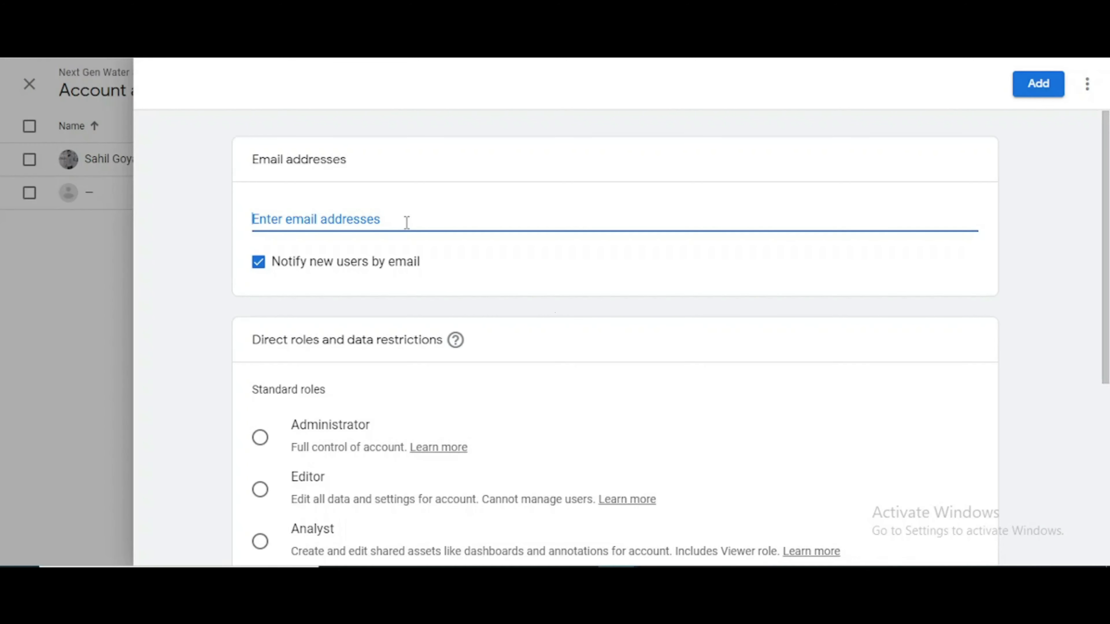
{"action": "scroll", "coordinate": [406, 222], "scroll_direction": "down", "scroll_amount": 4}
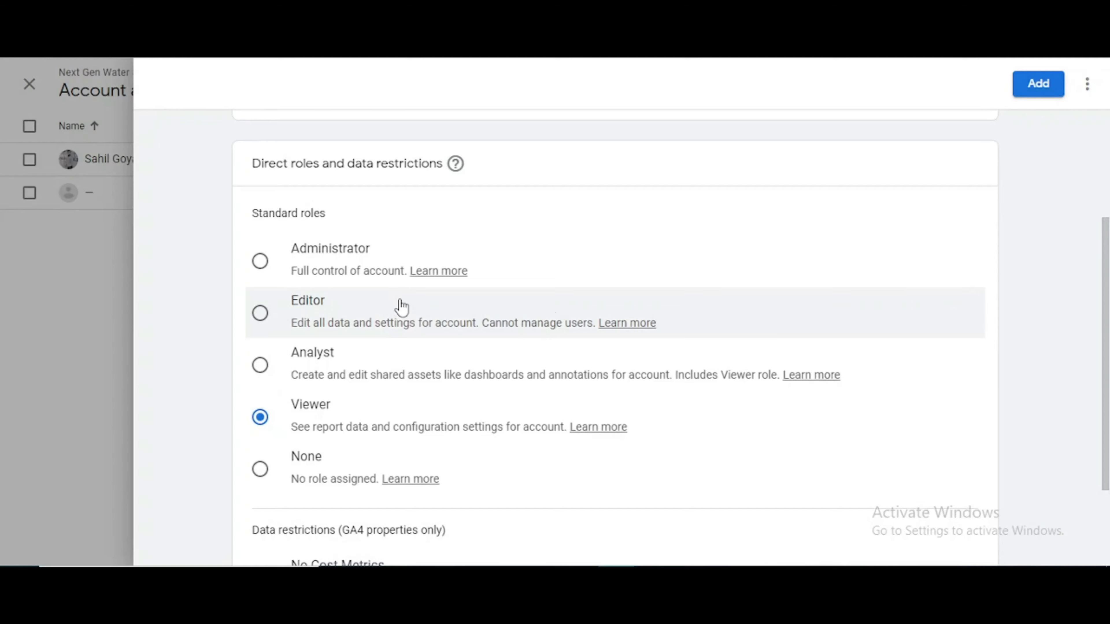
{"action": "scroll", "coordinate": [401, 307], "scroll_direction": "down", "scroll_amount": 3}
{"action": "scroll", "coordinate": [402, 307], "scroll_direction": "up", "scroll_amount": 1}
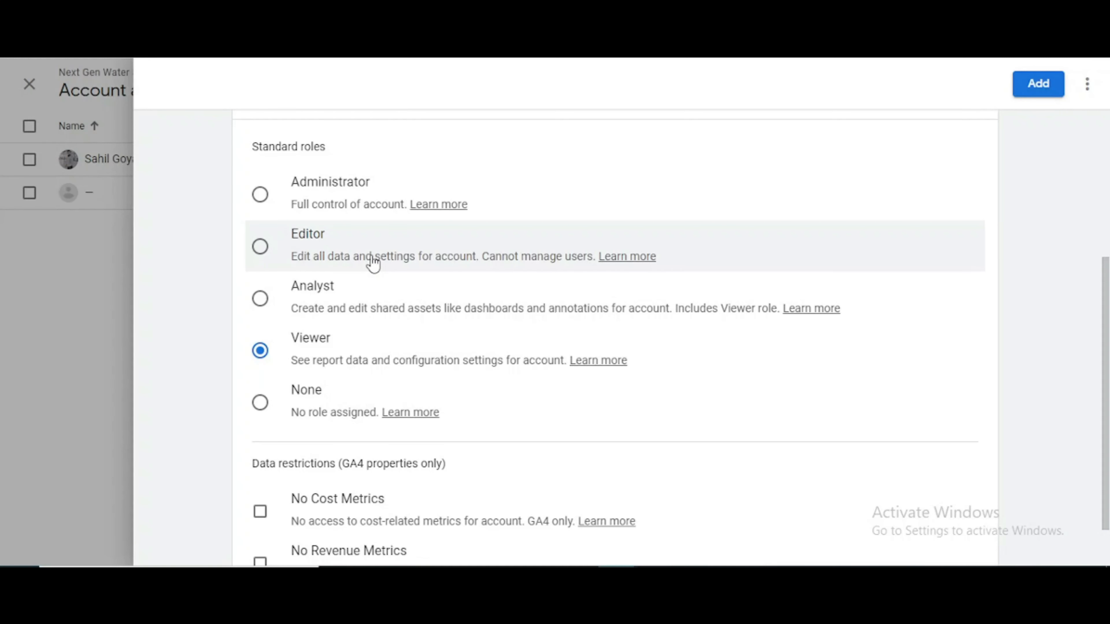
{"action": "scroll", "coordinate": [330, 193], "scroll_direction": "up", "scroll_amount": 3}
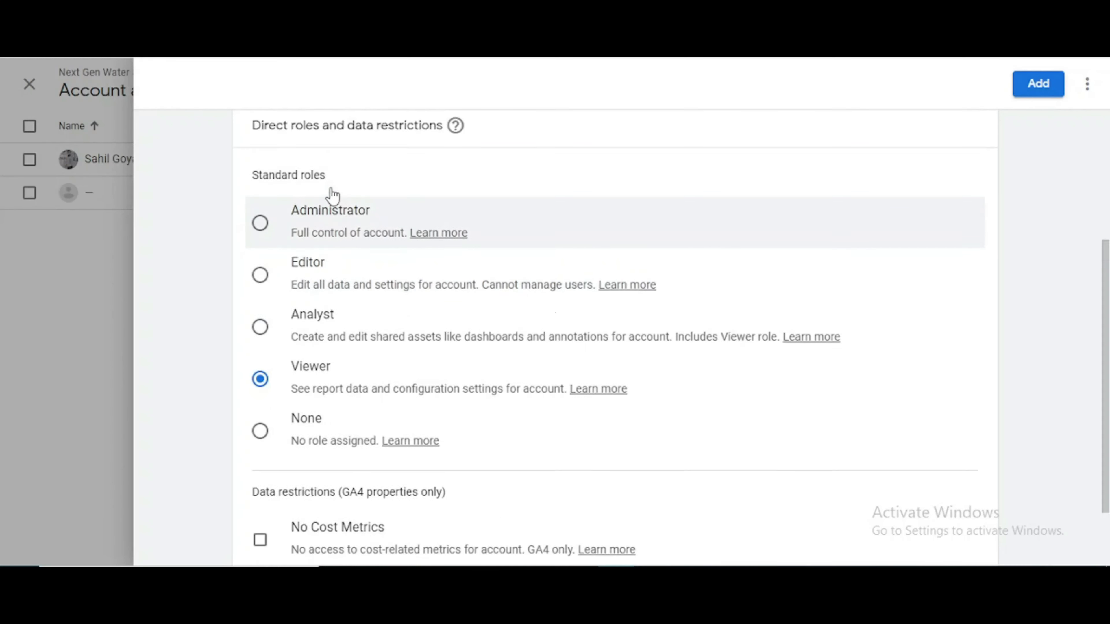
{"action": "scroll", "coordinate": [625, 258], "scroll_direction": "up", "scroll_amount": 2}
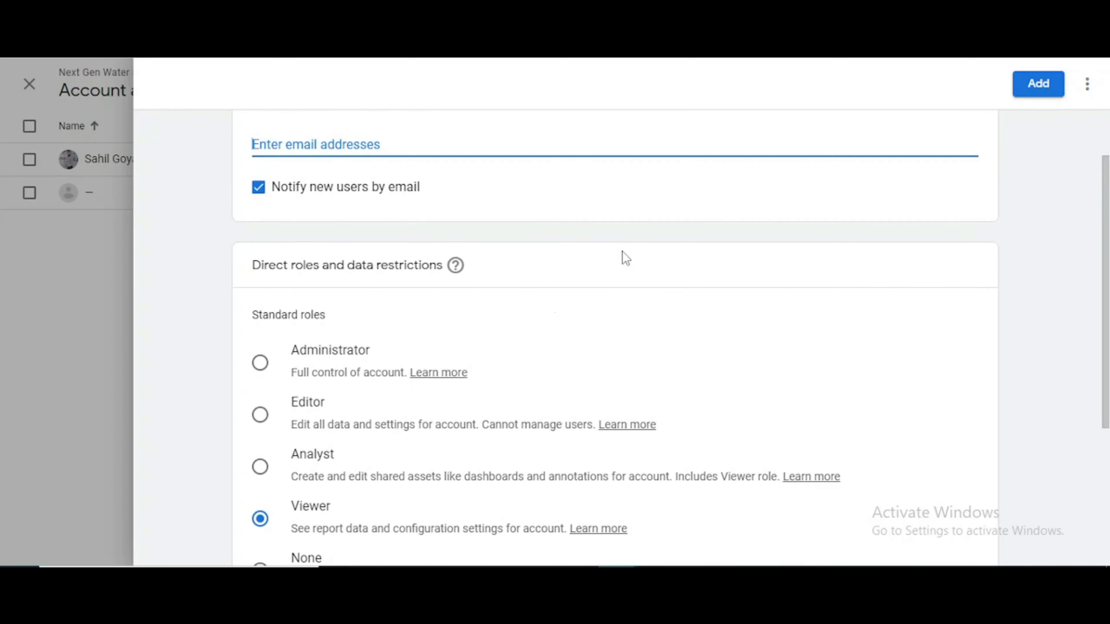
{"action": "scroll", "coordinate": [625, 258], "scroll_direction": "up", "scroll_amount": 2}
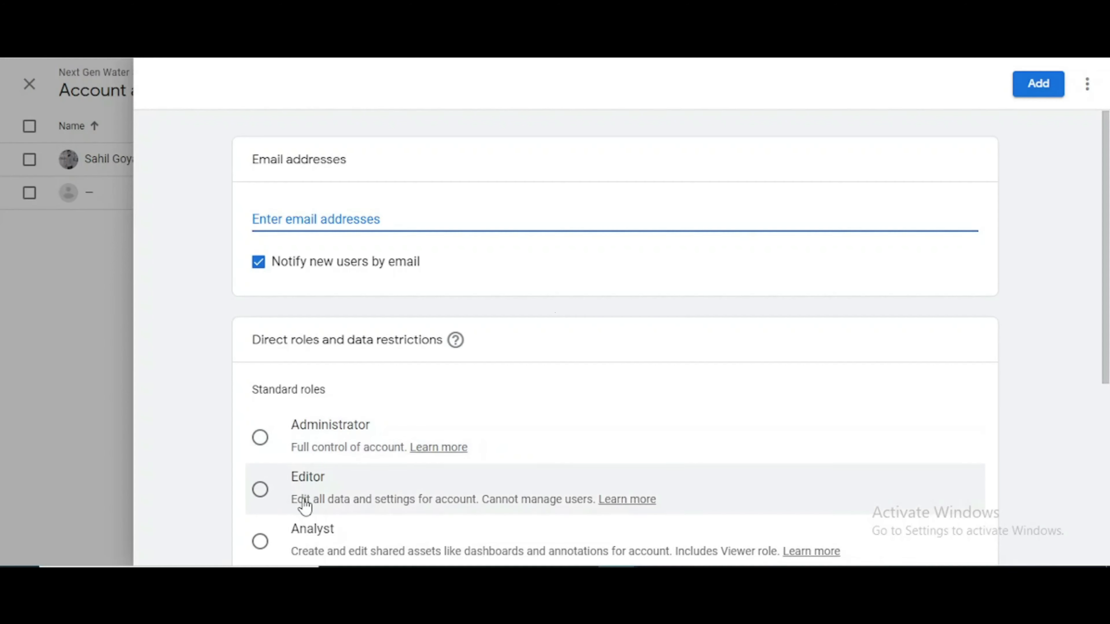
- Choose the Editor role for the new user, then discard the unsaved form and close account access management
{"action": "left_click", "coordinate": [305, 507]}
{"action": "scroll", "coordinate": [536, 476], "scroll_direction": "down", "scroll_amount": 5}
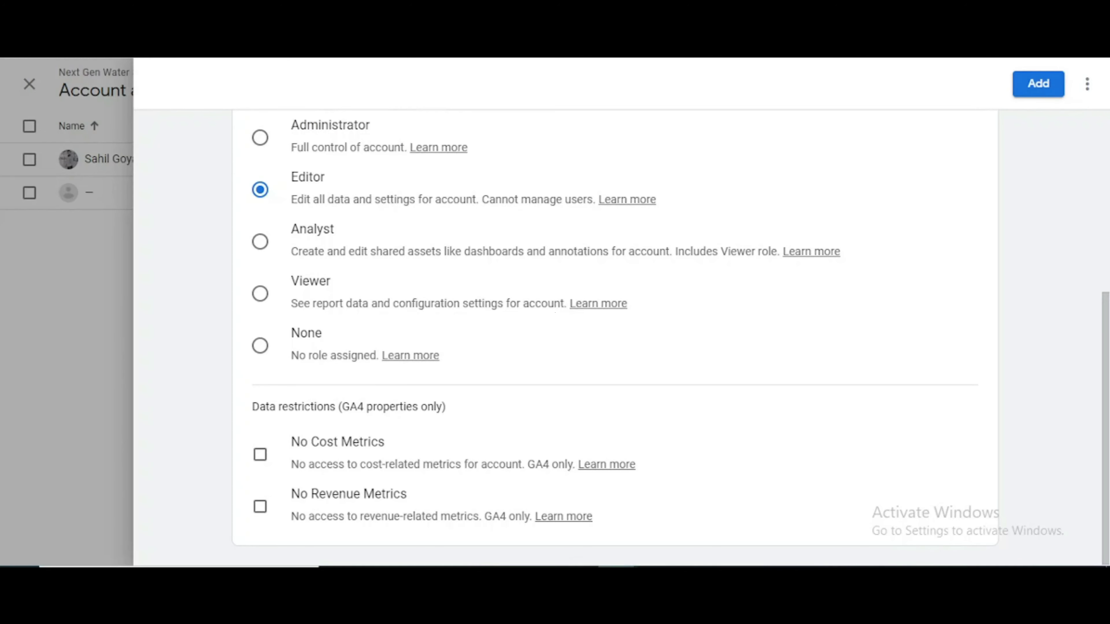
{"action": "left_click", "coordinate": [161, 84]}
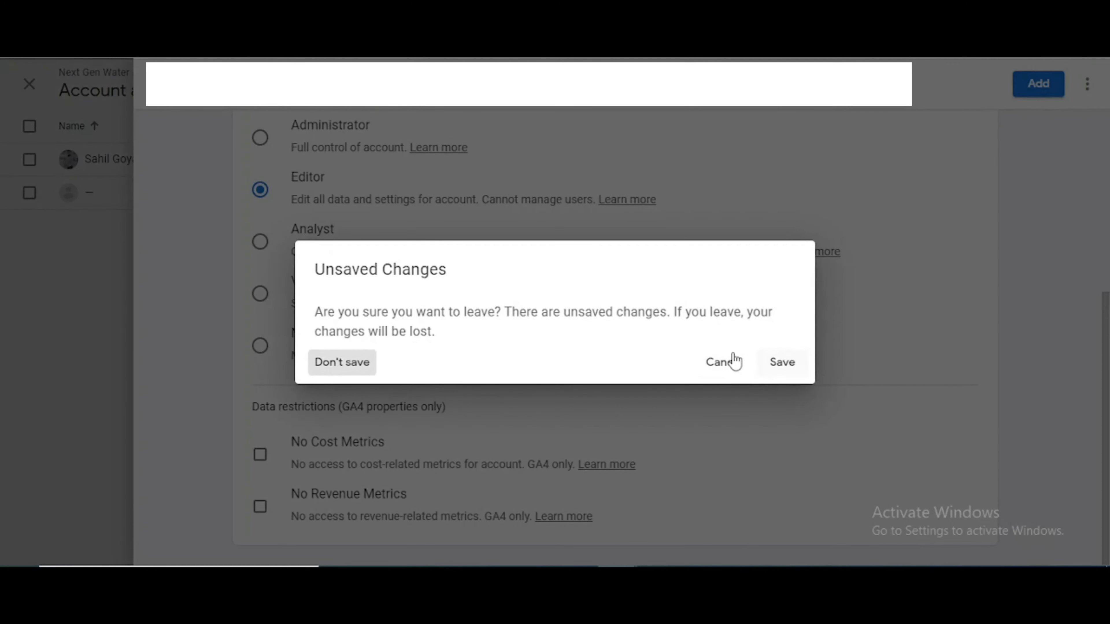
{"action": "left_click", "coordinate": [733, 362]}
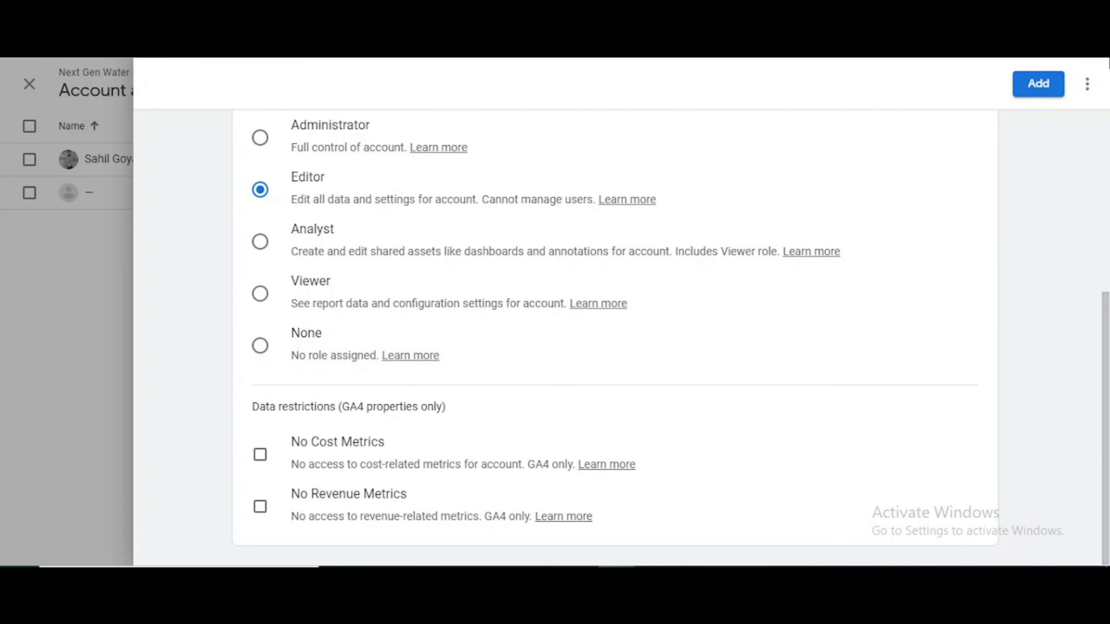
{"action": "left_click", "coordinate": [157, 88]}
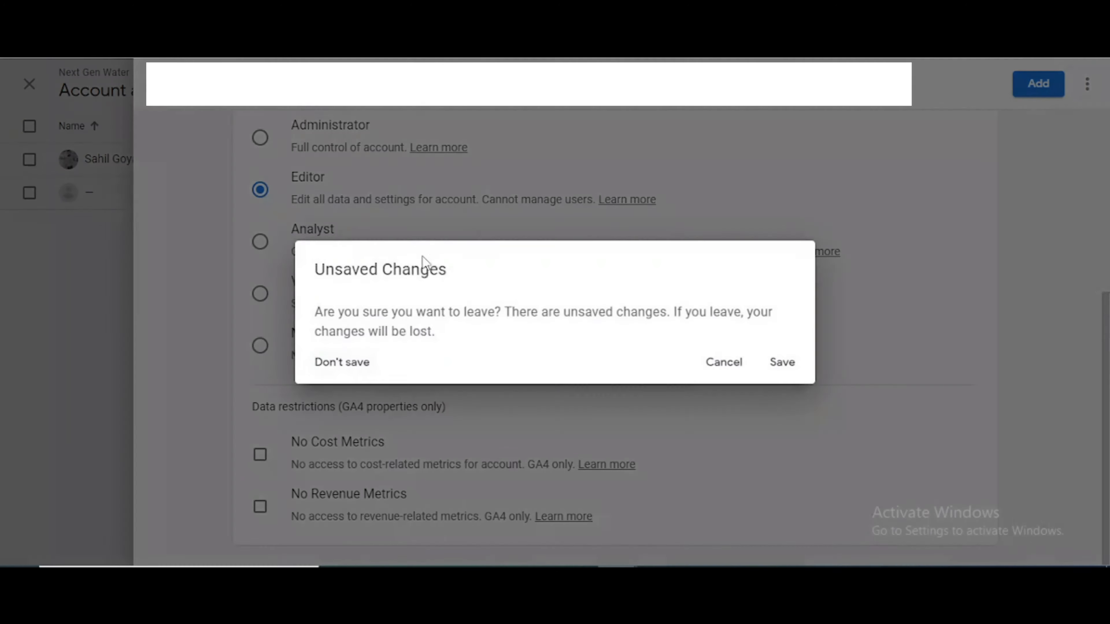
{"action": "left_click", "coordinate": [342, 361]}
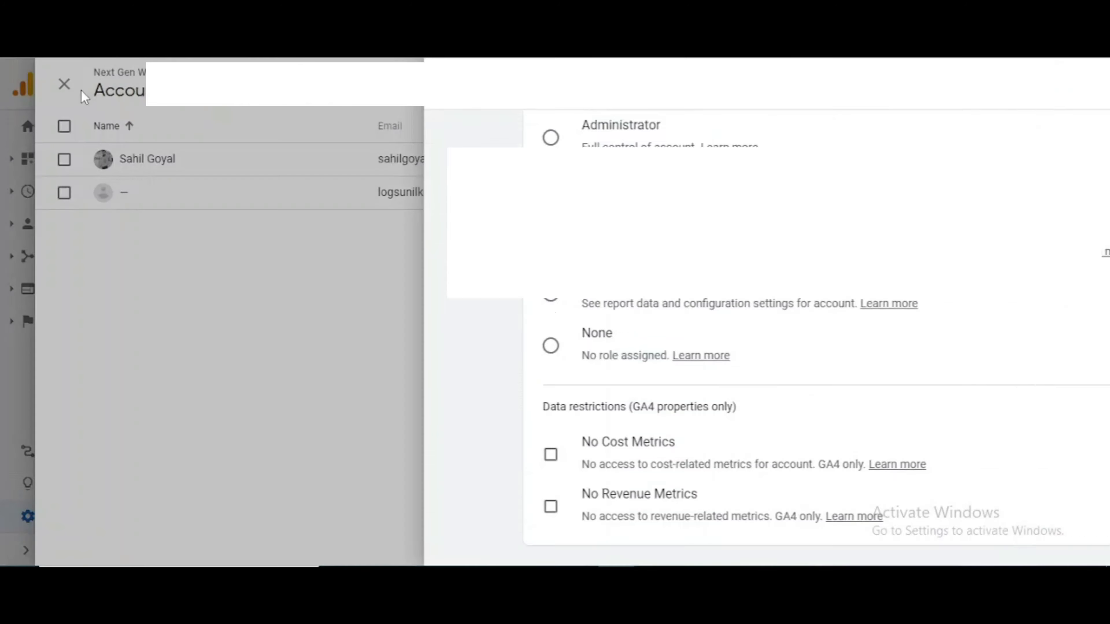
{"action": "left_click", "coordinate": [158, 87]}
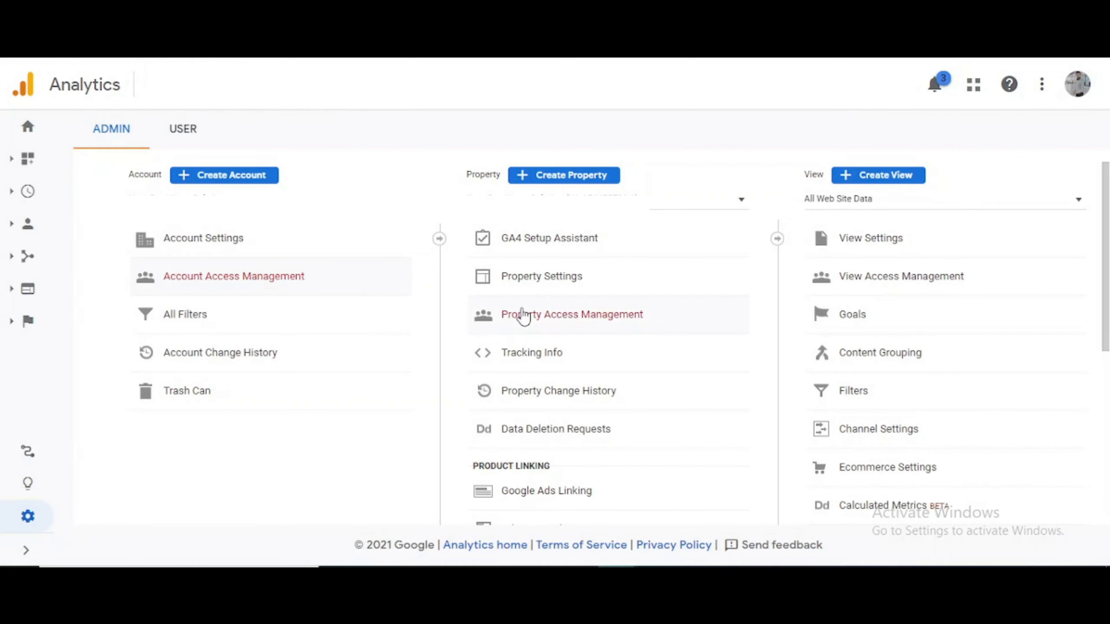
- Review the property settings, including default URL, default view, industry category, In-Page Analytics and User Analysis options
{"action": "left_click", "coordinate": [582, 282]}
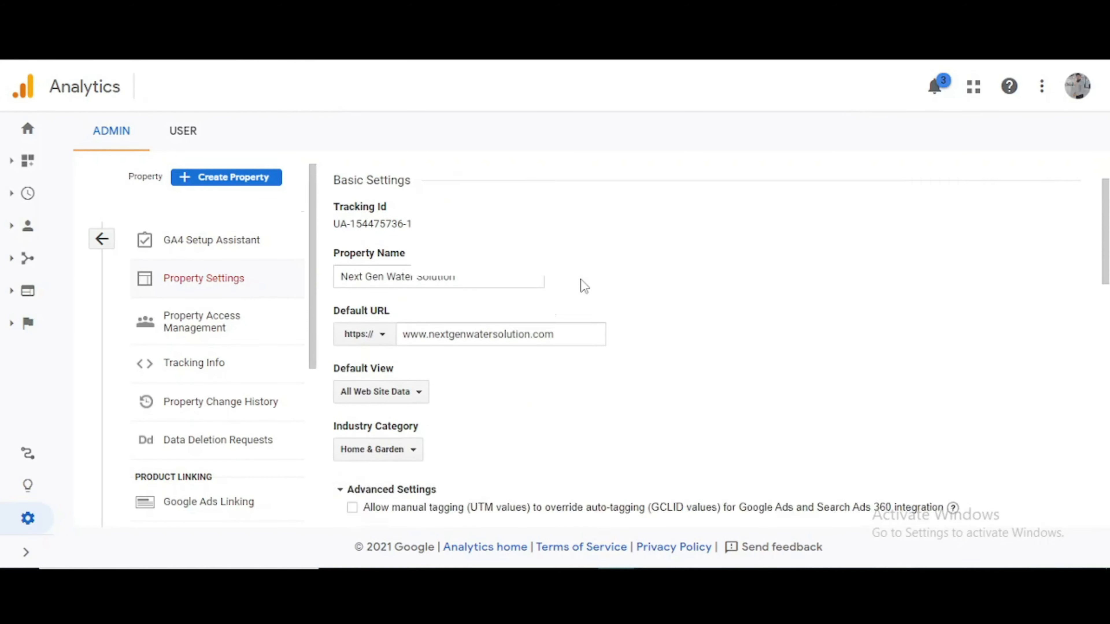
{"action": "scroll", "coordinate": [584, 285], "scroll_direction": "down", "scroll_amount": 5}
{"action": "scroll", "coordinate": [582, 285], "scroll_direction": "down", "scroll_amount": 2}
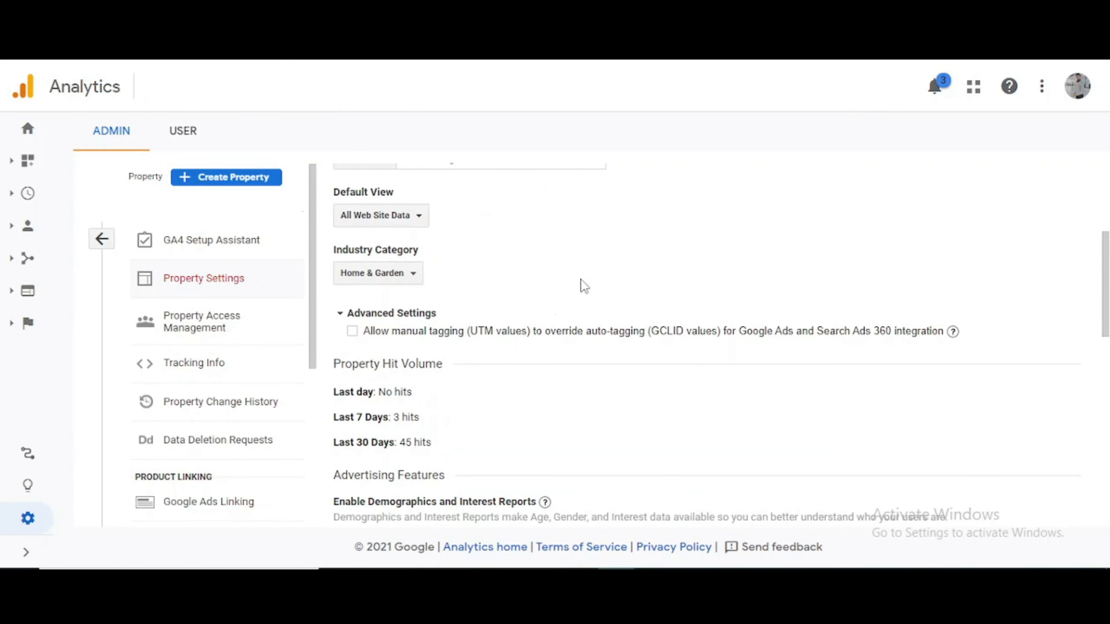
{"action": "scroll", "coordinate": [550, 297], "scroll_direction": "up", "scroll_amount": 3}
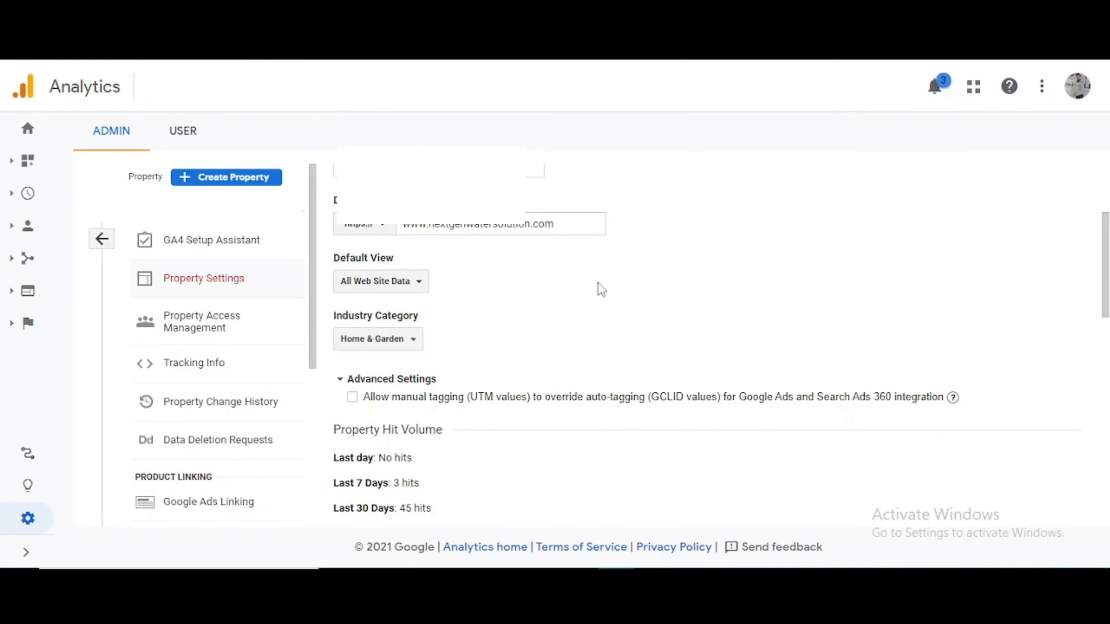
{"action": "left_click", "coordinate": [572, 227]}
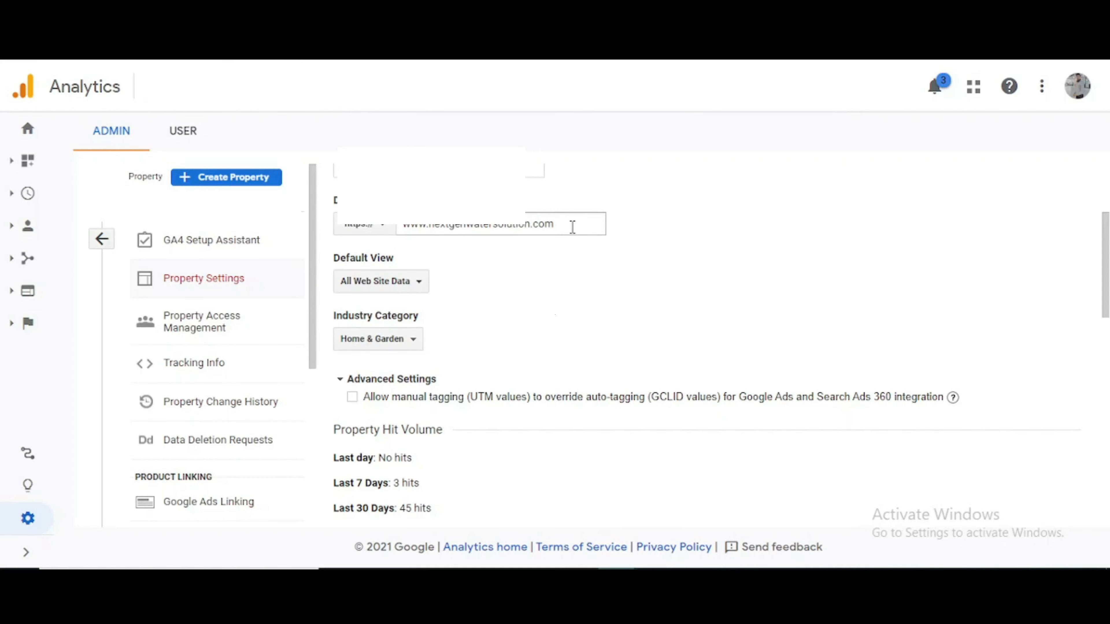
{"action": "left_click", "coordinate": [686, 240]}
{"action": "scroll", "coordinate": [688, 243], "scroll_direction": "down", "scroll_amount": 8}
{"action": "scroll", "coordinate": [685, 239], "scroll_direction": "down", "scroll_amount": 7}
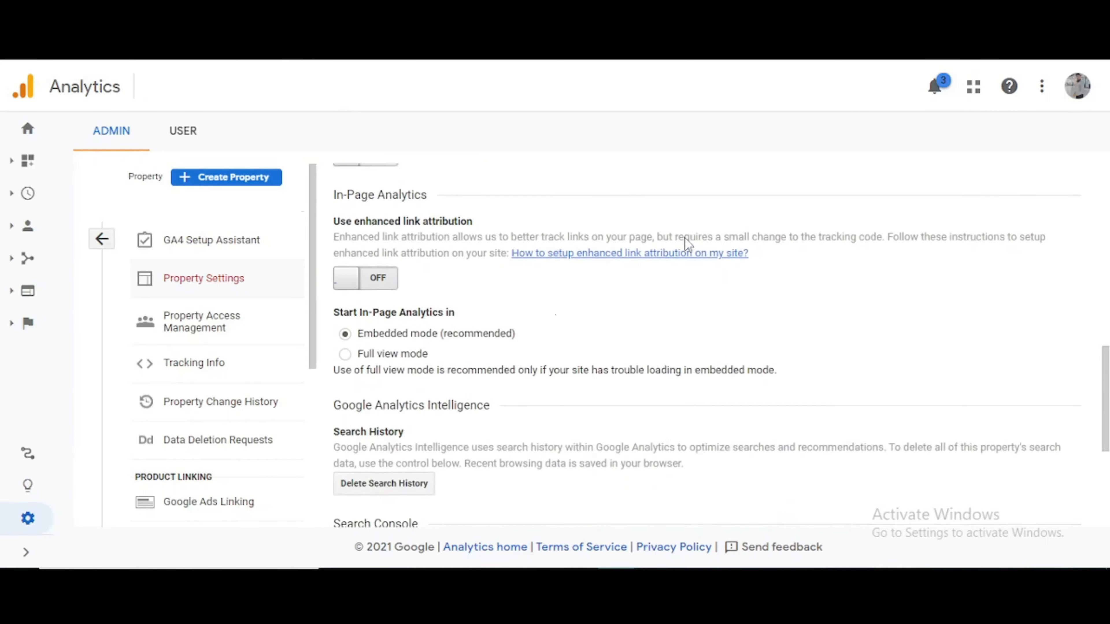
{"action": "scroll", "coordinate": [687, 243], "scroll_direction": "down", "scroll_amount": 2}
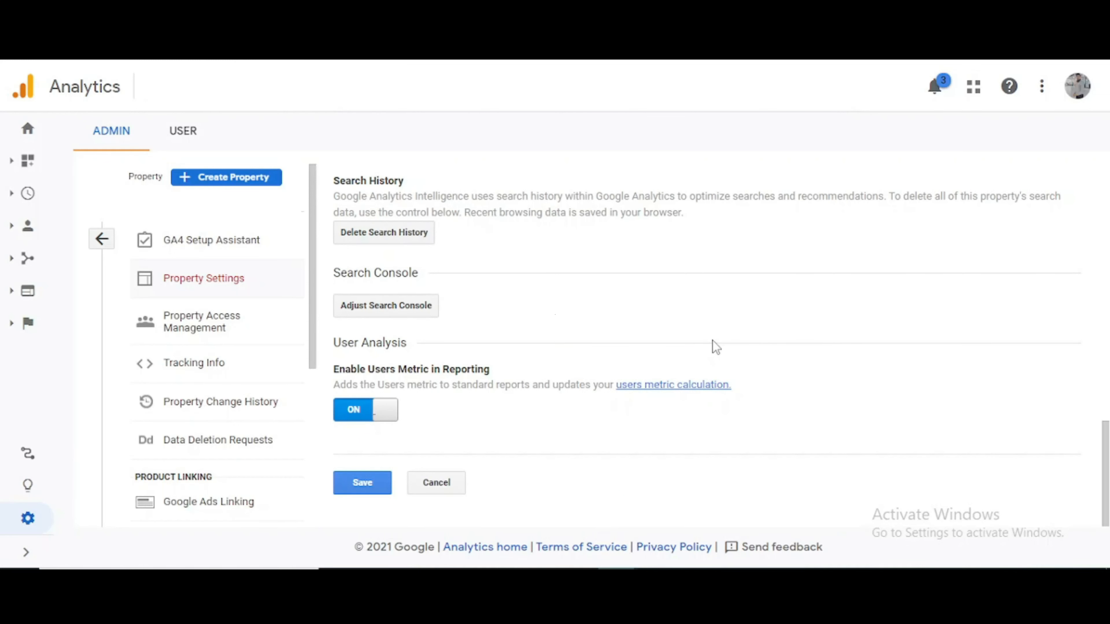
- Open access management for the property
{"action": "left_click", "coordinate": [233, 336]}
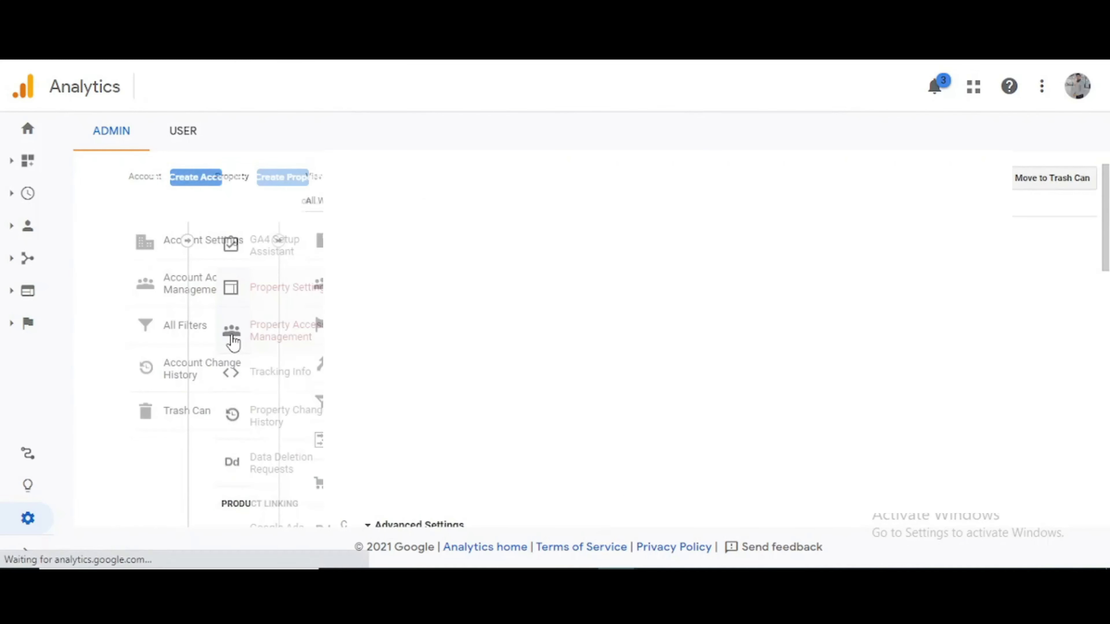
{"action": "left_click", "coordinate": [232, 336]}
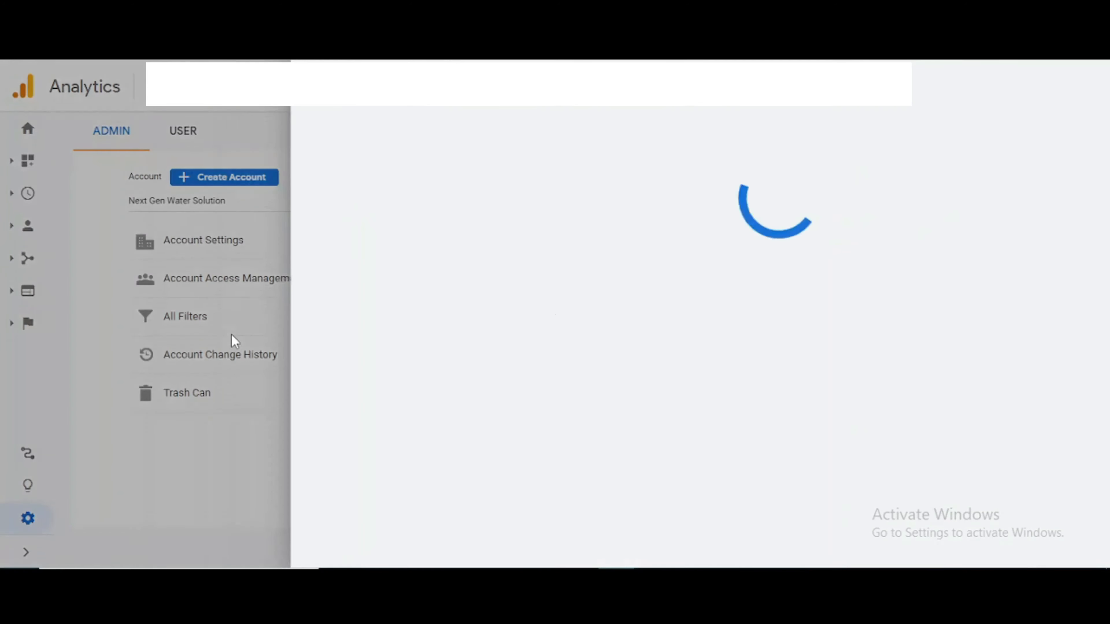
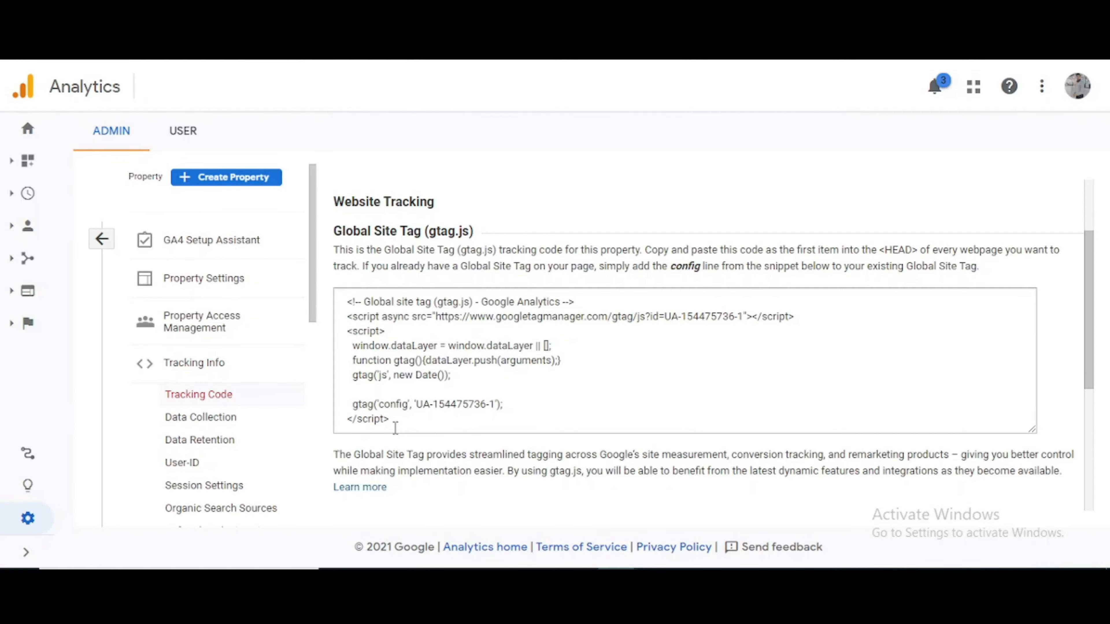
- Select the entire Global Site Tag (gtag.js) tracking snippet and view the property's tracking ID
{"action": "left_click_drag", "start_coordinate": [394, 420], "coordinate": [350, 309]}
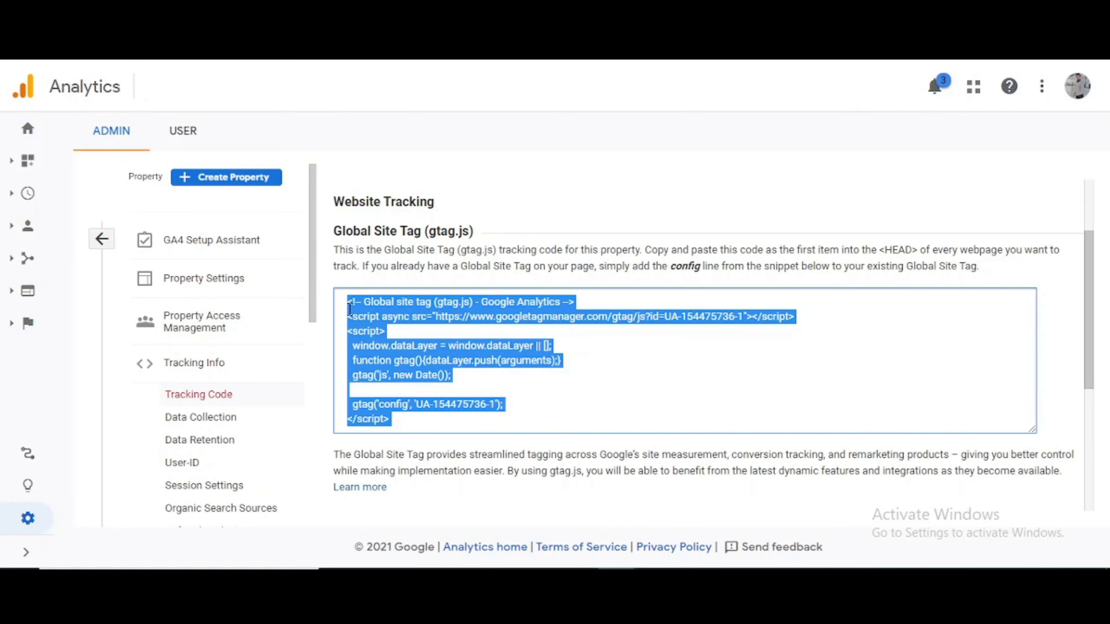
{"action": "scroll", "coordinate": [350, 309], "scroll_direction": "up", "scroll_amount": 2}
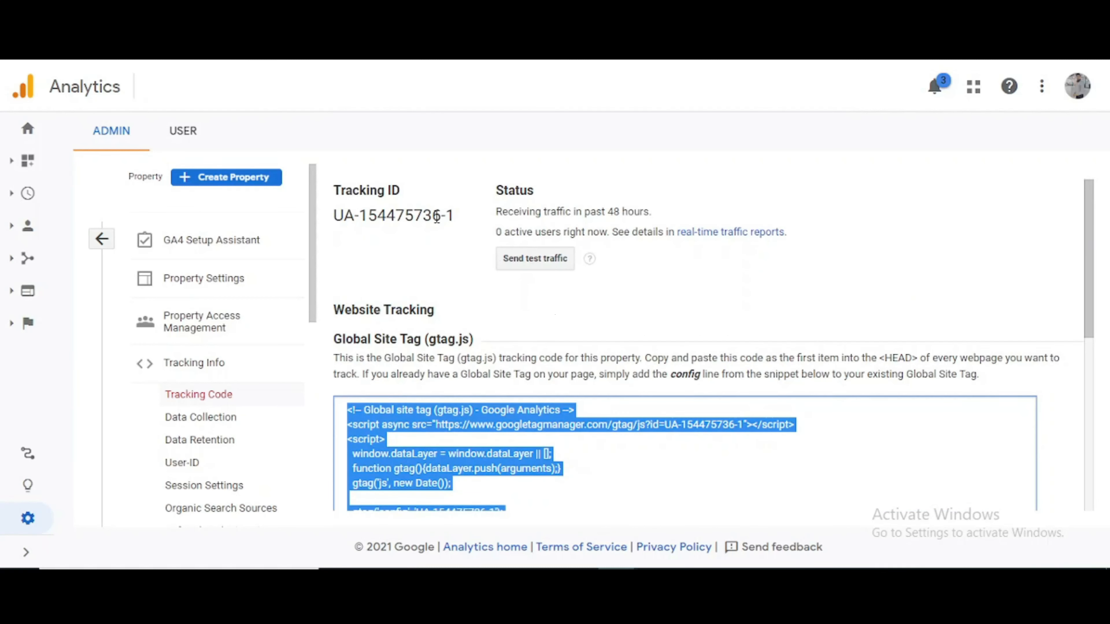
- Highlight the property's tracking ID and view the full Global Site Tag snippet, including its config line
{"action": "left_click", "coordinate": [456, 218]}
{"action": "left_click_drag", "start_coordinate": [457, 219], "coordinate": [339, 210]}
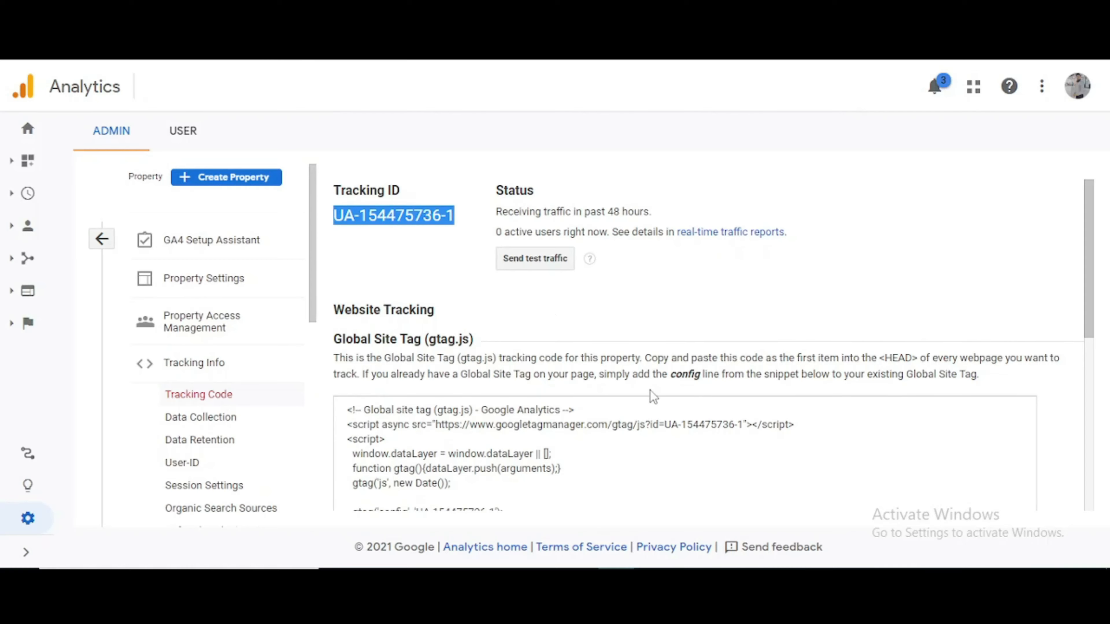
{"action": "scroll", "coordinate": [651, 392], "scroll_direction": "down", "scroll_amount": 3}
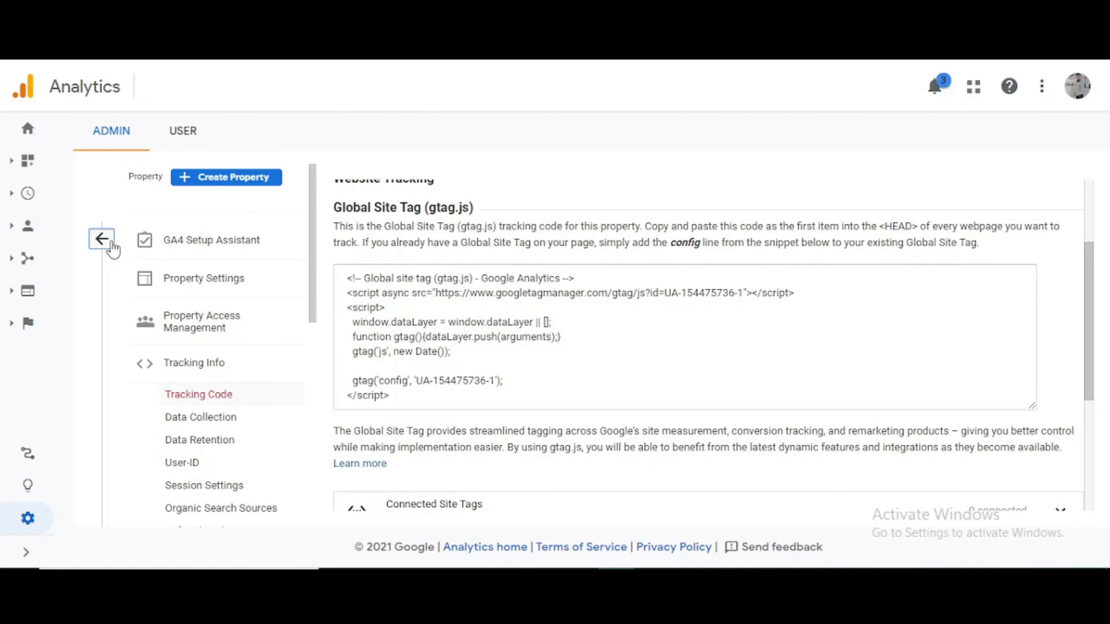
- Return to the admin overview and review the property's Product Linking options, such as Google Ads, AdSense and Ad Exchange Linking
{"action": "left_click", "coordinate": [103, 239]}
{"action": "scroll", "coordinate": [668, 405], "scroll_direction": "down", "scroll_amount": 7}
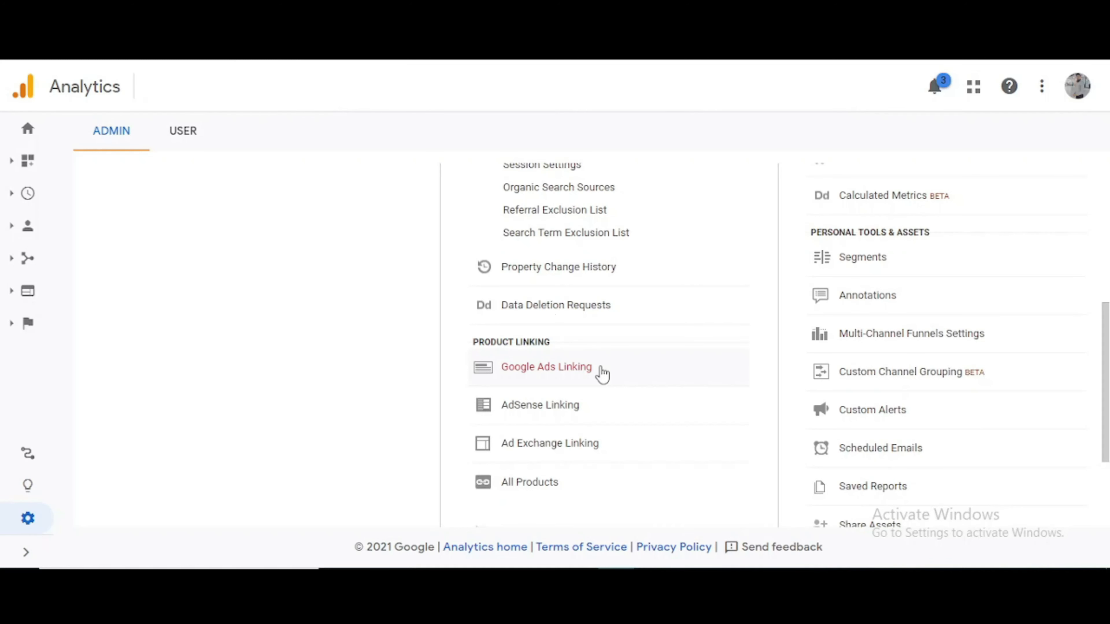
{"action": "scroll", "coordinate": [602, 374], "scroll_direction": "down", "scroll_amount": 3}
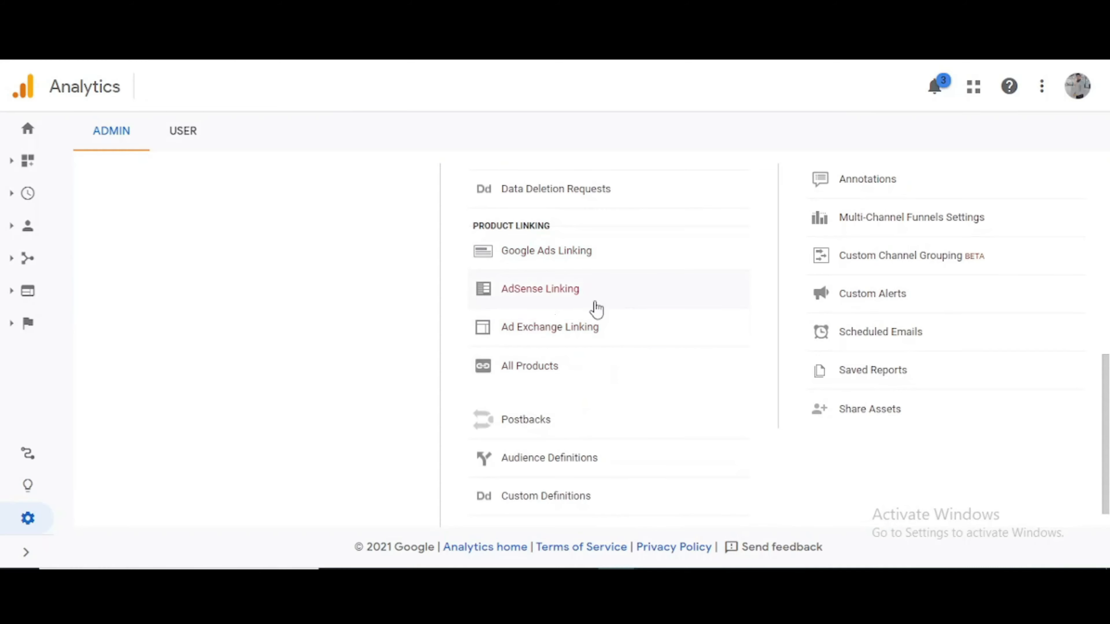
{"action": "scroll", "coordinate": [595, 306], "scroll_direction": "down", "scroll_amount": 1}
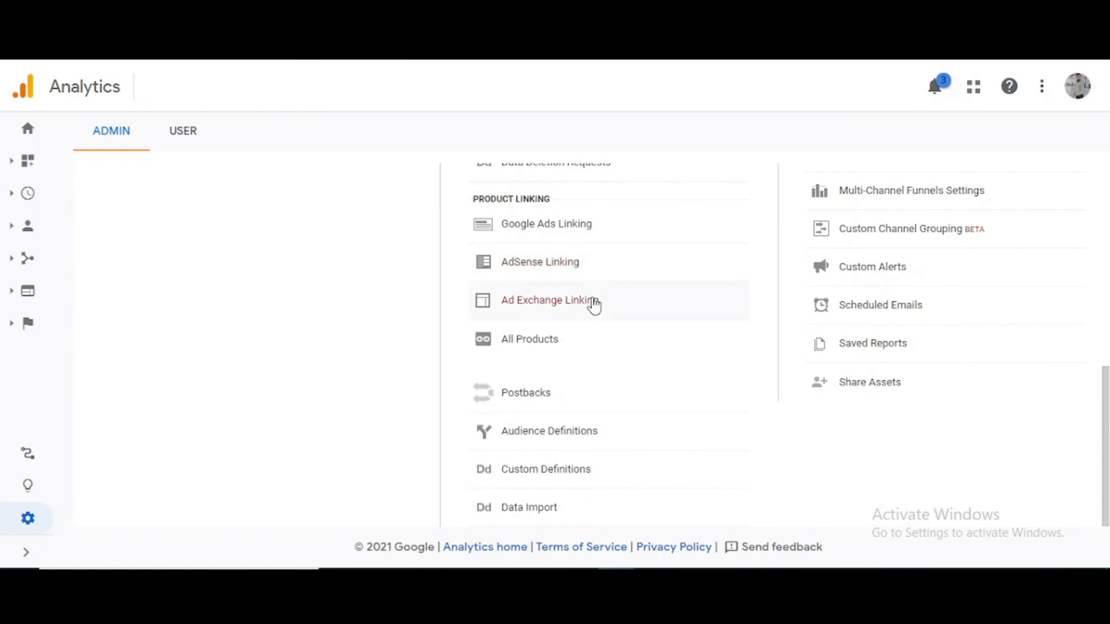
{"action": "scroll", "coordinate": [672, 362], "scroll_direction": "up", "scroll_amount": 10}
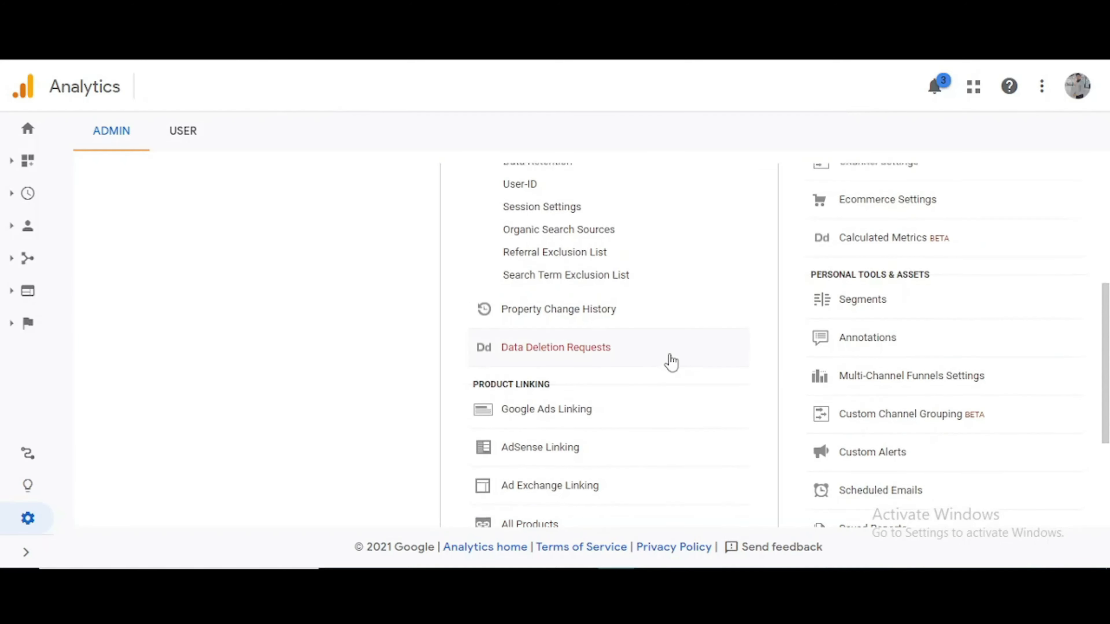
{"action": "scroll", "coordinate": [672, 362], "scroll_direction": "up", "scroll_amount": 2}
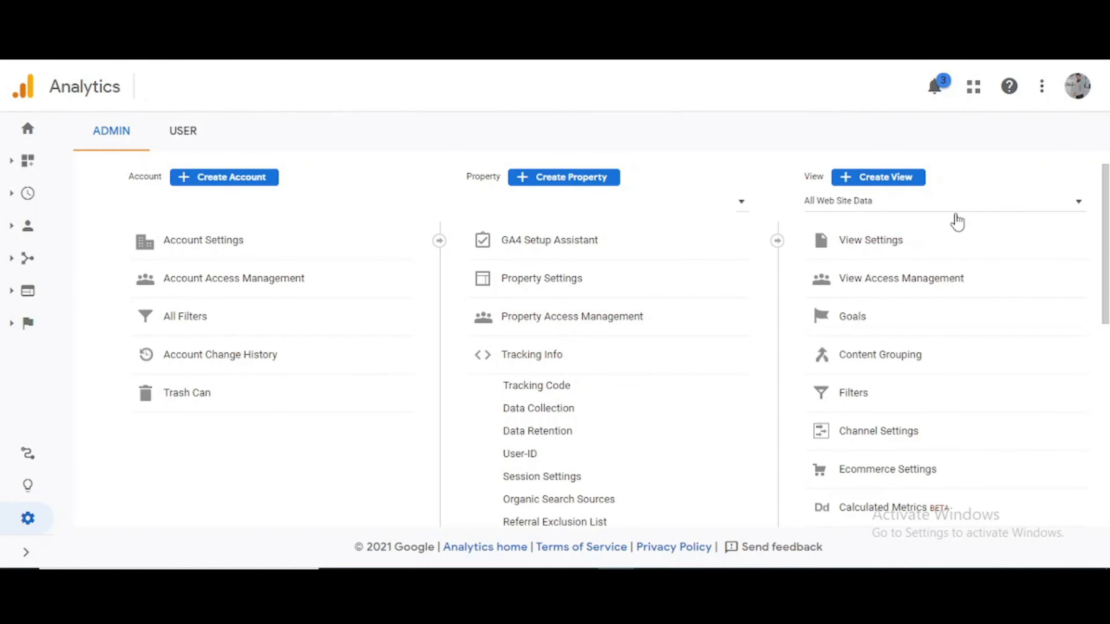
- Review the settings of the All Web Site Data view, then inspect the user roles in its access management and close it
{"action": "left_click", "coordinate": [925, 258]}
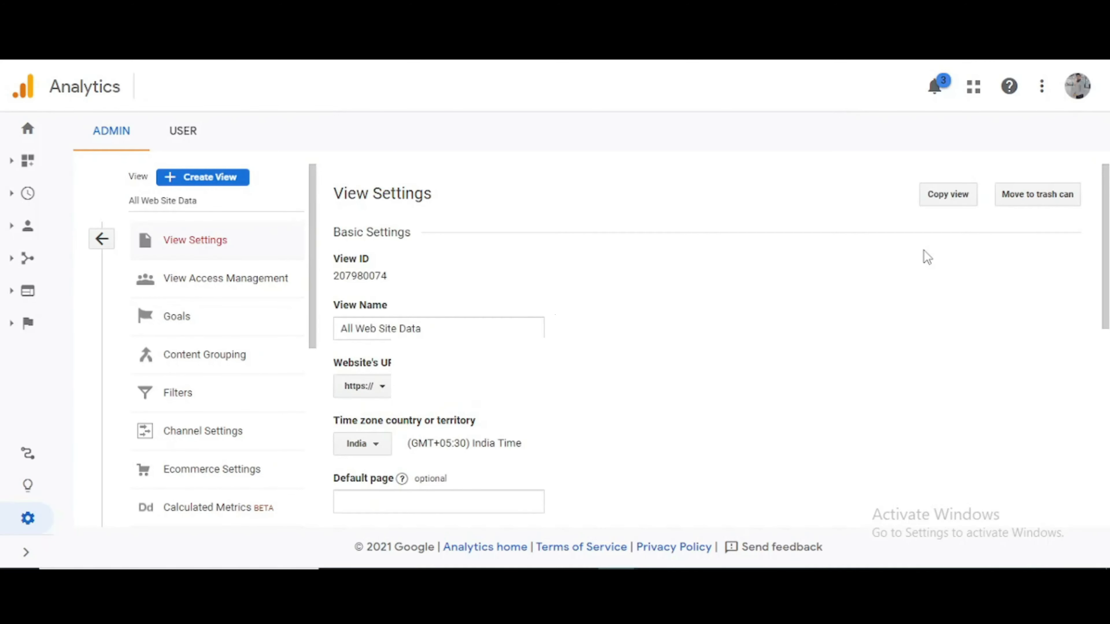
{"action": "scroll", "coordinate": [754, 471], "scroll_direction": "down", "scroll_amount": 2}
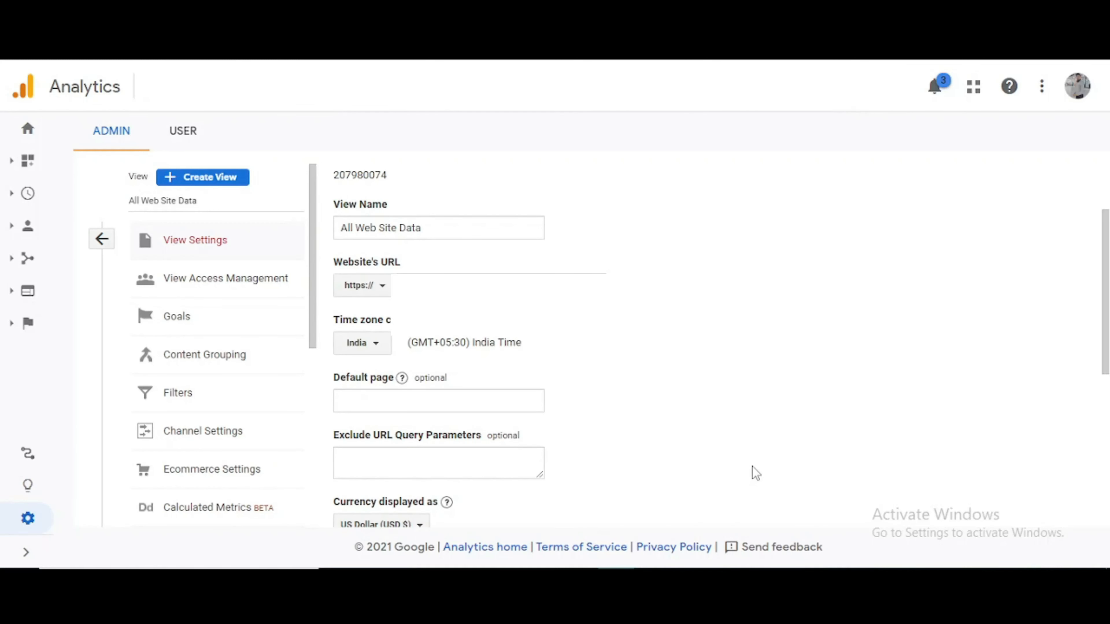
{"action": "scroll", "coordinate": [756, 474], "scroll_direction": "down", "scroll_amount": 7}
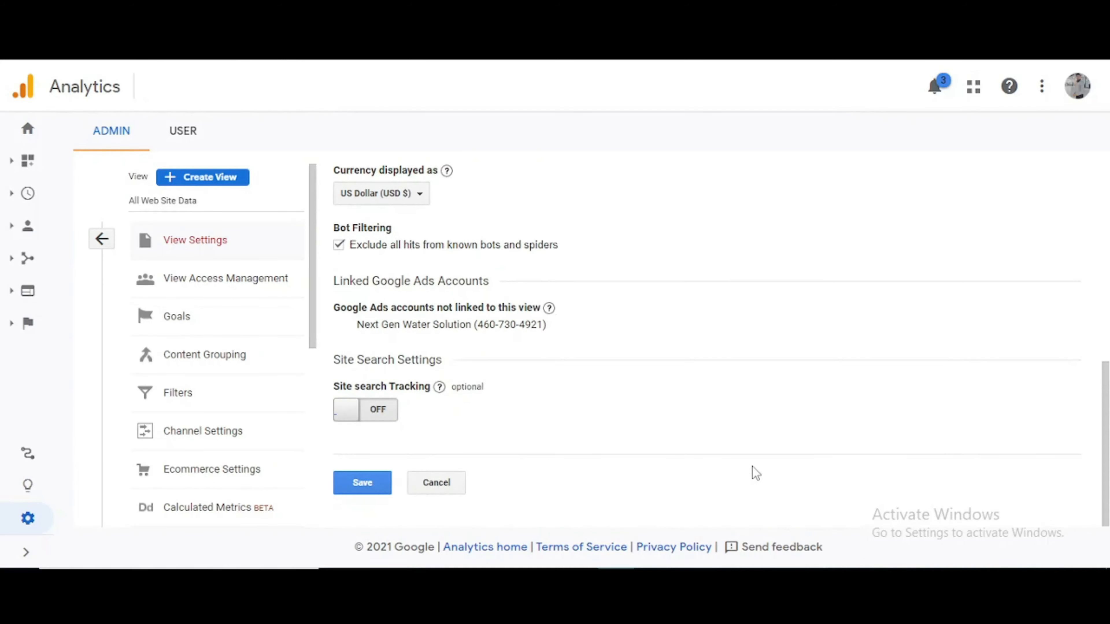
{"action": "scroll", "coordinate": [756, 473], "scroll_direction": "up", "scroll_amount": 10}
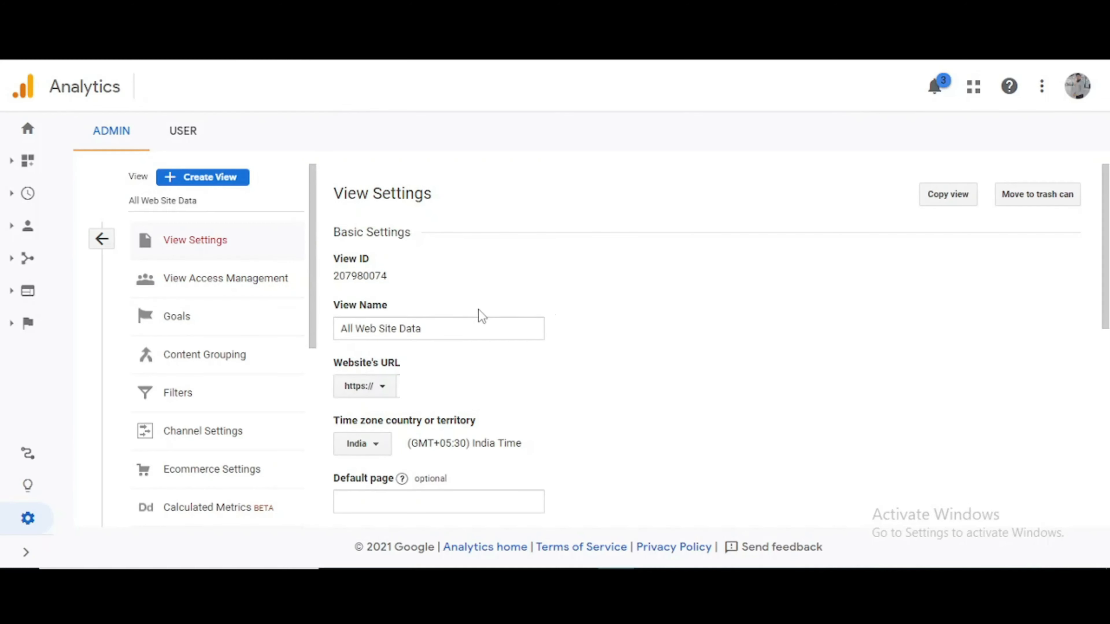
{"action": "left_click", "coordinate": [236, 283]}
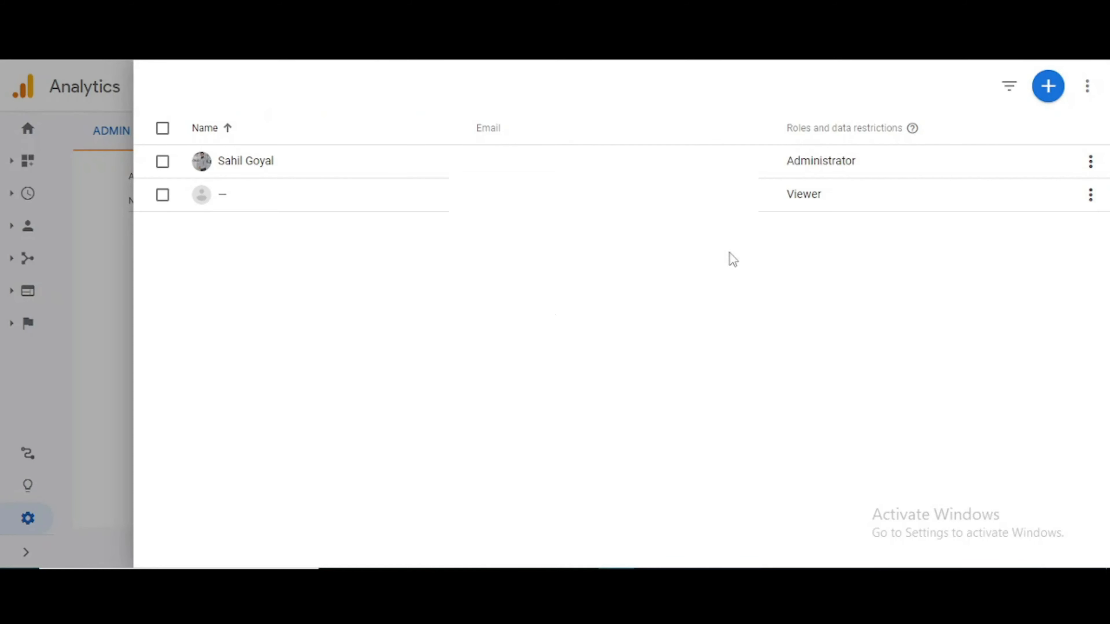
{"action": "left_click", "coordinate": [155, 86]}
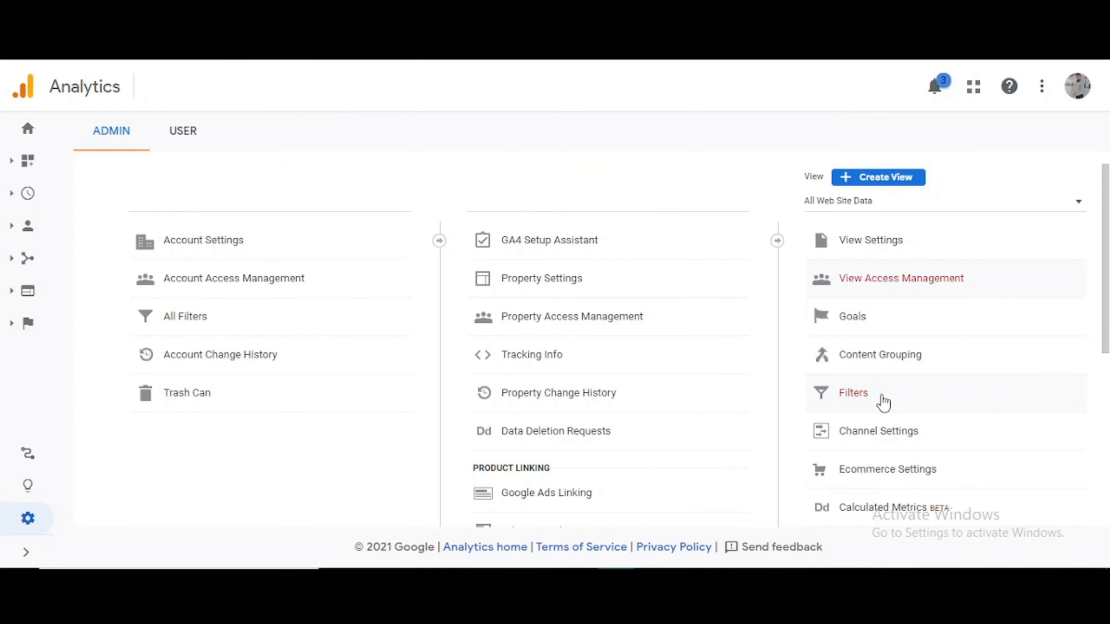
- Examine the remaining view options, from Goals, Content Grouping and Filters through Personal Tools & Assets to Share Assets
{"action": "scroll", "coordinate": [884, 400], "scroll_direction": "down", "scroll_amount": 1}
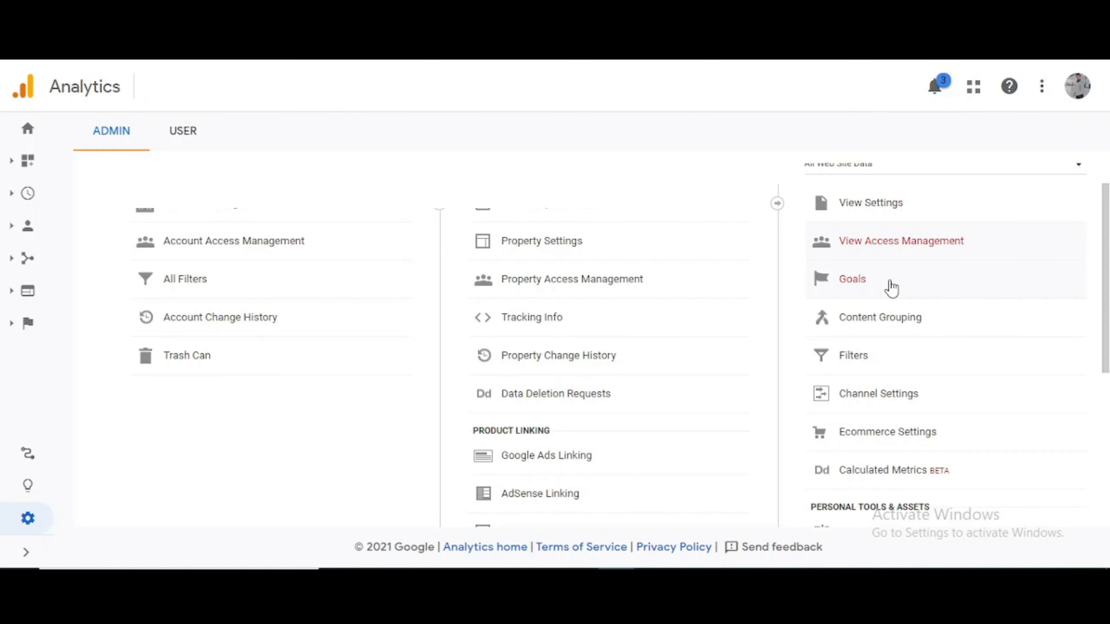
{"action": "scroll", "coordinate": [892, 289], "scroll_direction": "down", "scroll_amount": 4}
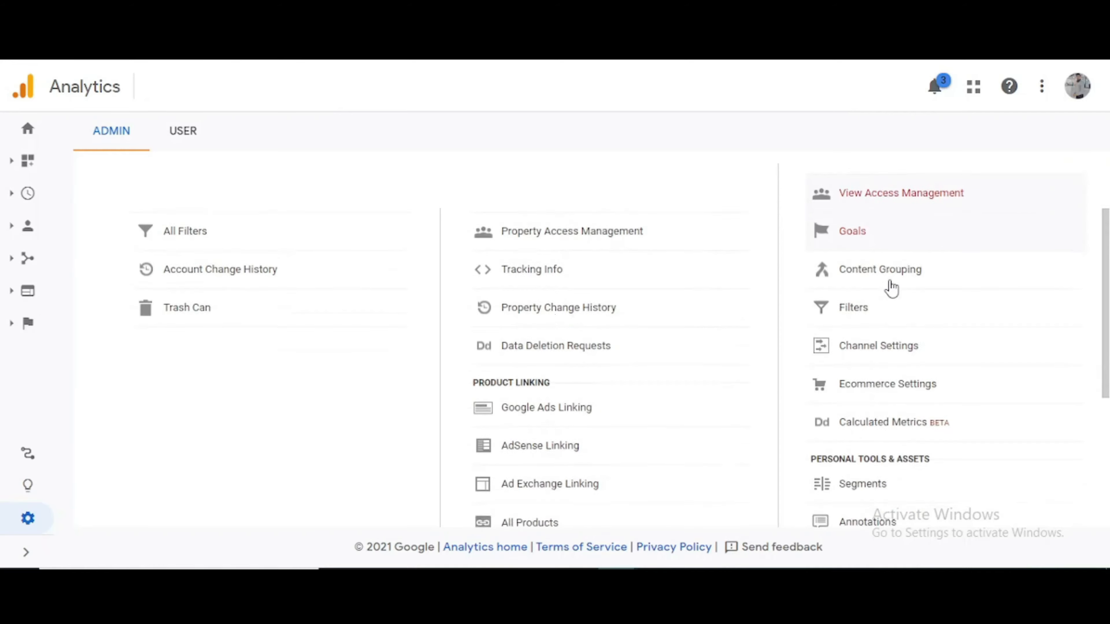
{"action": "scroll", "coordinate": [903, 413], "scroll_direction": "down", "scroll_amount": 2}
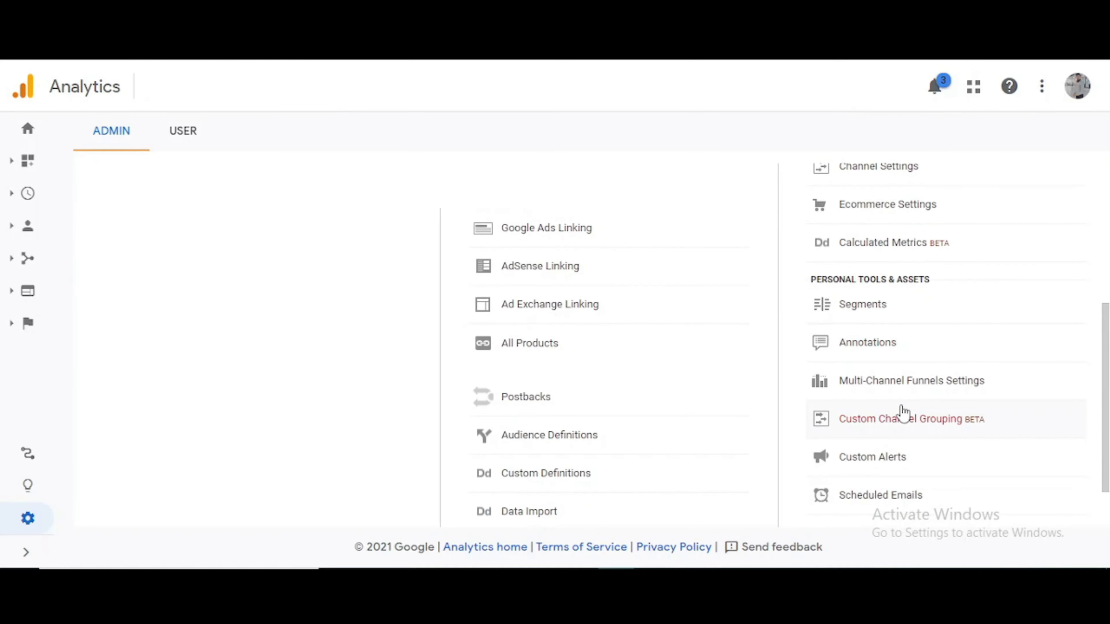
{"action": "scroll", "coordinate": [910, 394], "scroll_direction": "up", "scroll_amount": 6}
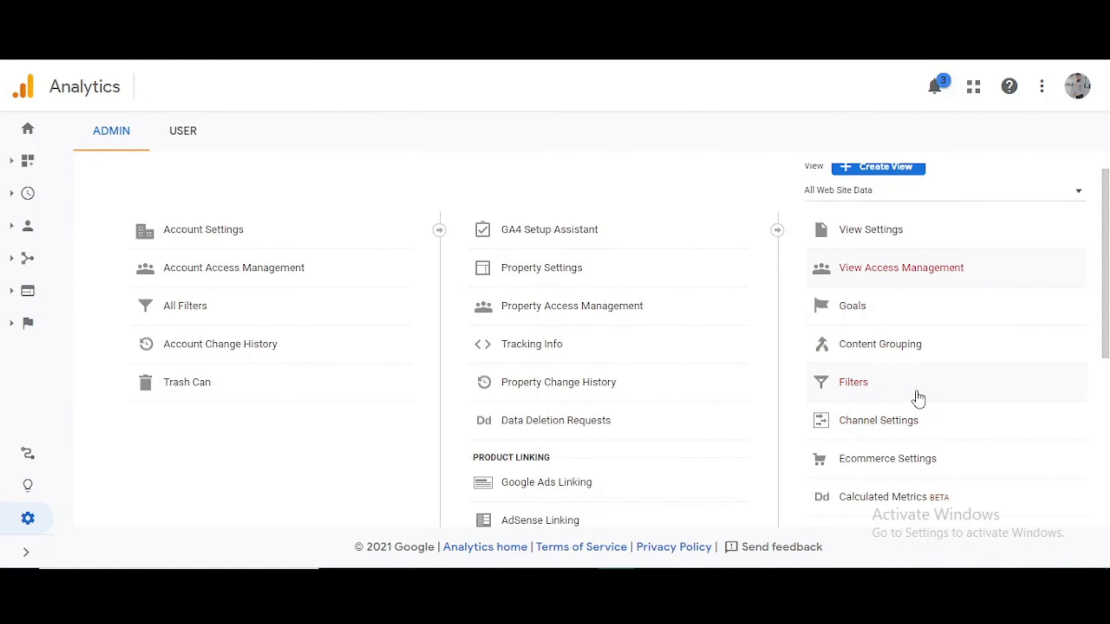
{"action": "scroll", "coordinate": [917, 397], "scroll_direction": "down", "scroll_amount": 5}
{"action": "scroll", "coordinate": [902, 491], "scroll_direction": "down", "scroll_amount": 3}
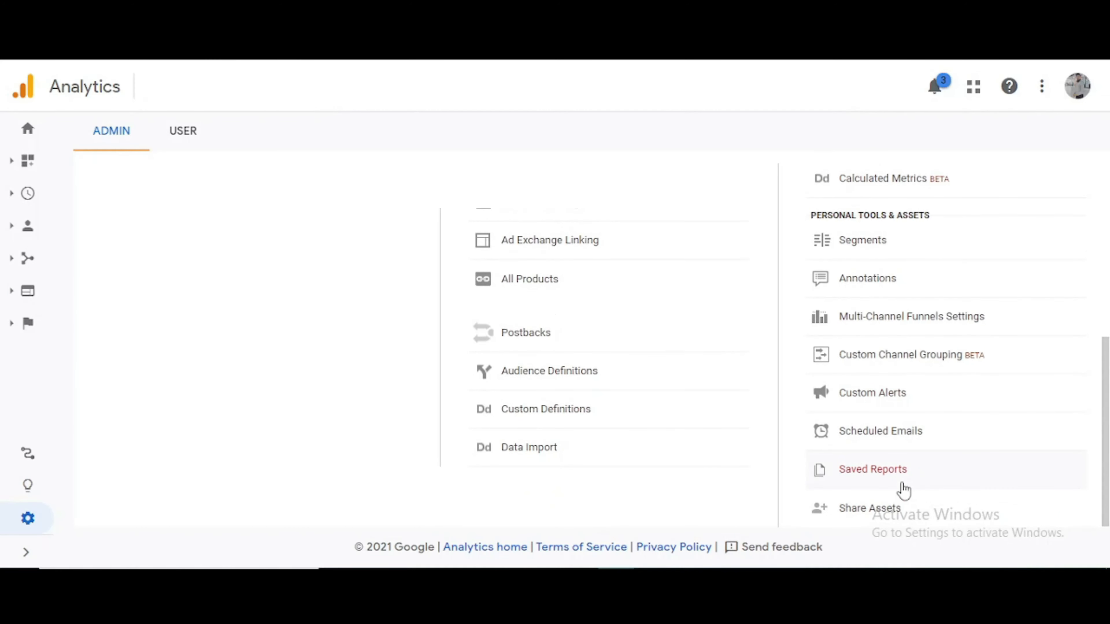
{"action": "scroll", "coordinate": [903, 490], "scroll_direction": "up", "scroll_amount": 9}
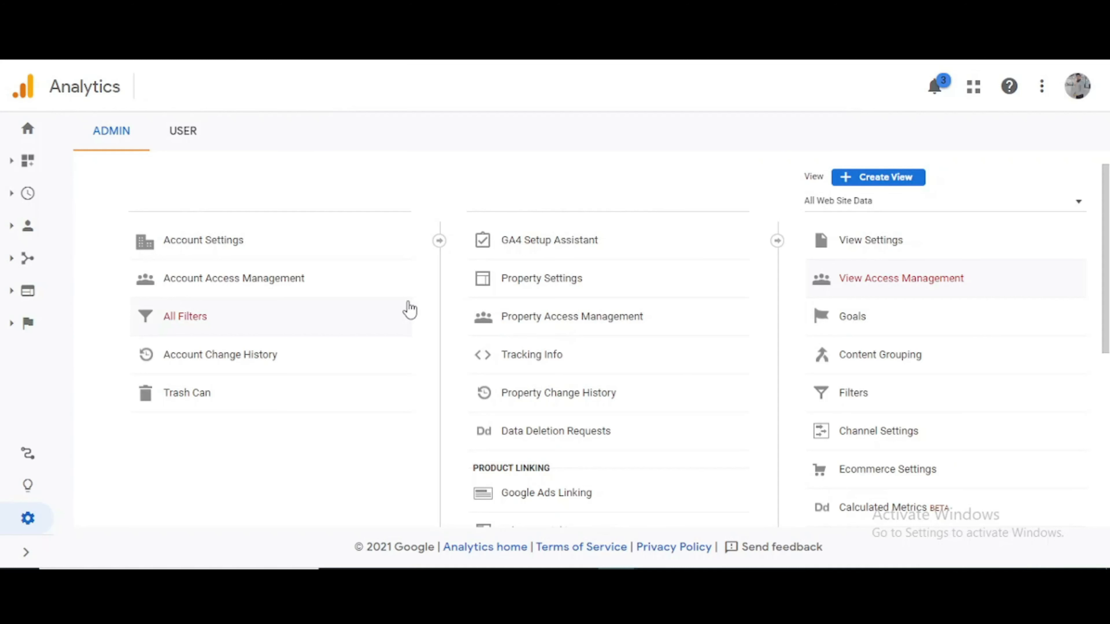
- Review the user settings, including account information, email communications and Monthly Snapshot emails, and leave without saving
{"action": "left_click", "coordinate": [181, 138]}
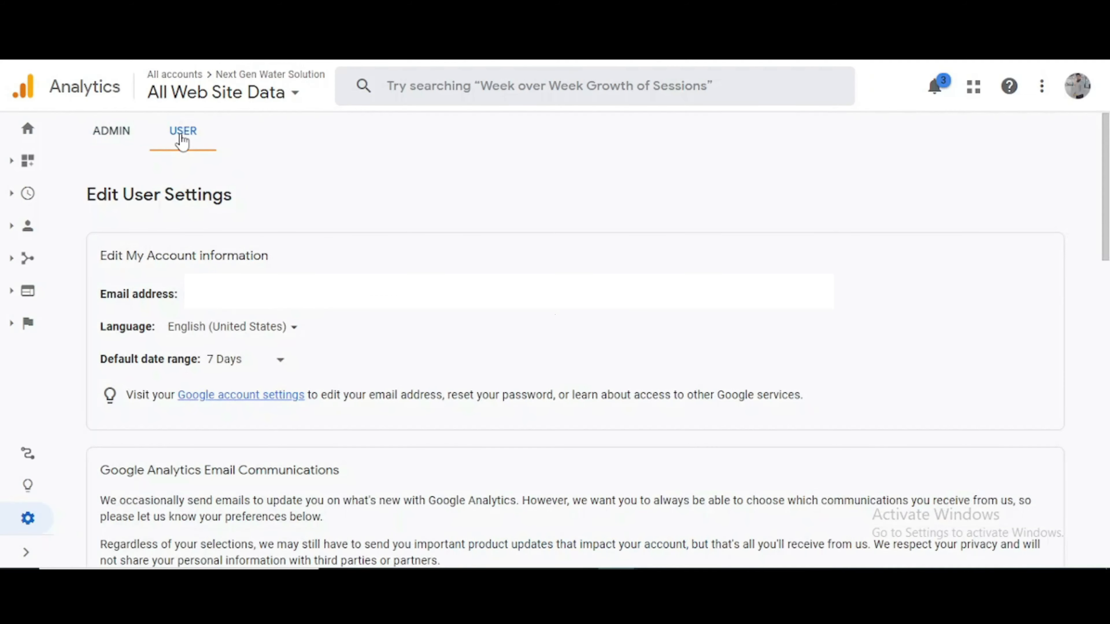
{"action": "scroll", "coordinate": [500, 371], "scroll_direction": "down", "scroll_amount": 3}
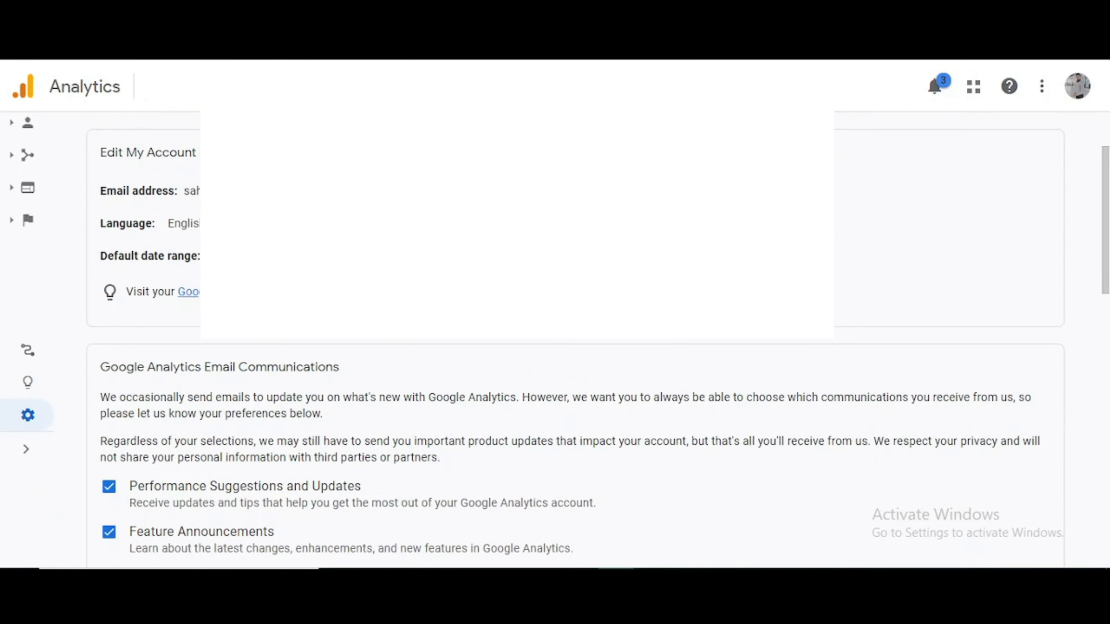
{"action": "scroll", "coordinate": [555, 341], "scroll_direction": "up", "scroll_amount": 1}
{"action": "scroll", "coordinate": [367, 241], "scroll_direction": "down", "scroll_amount": 1}
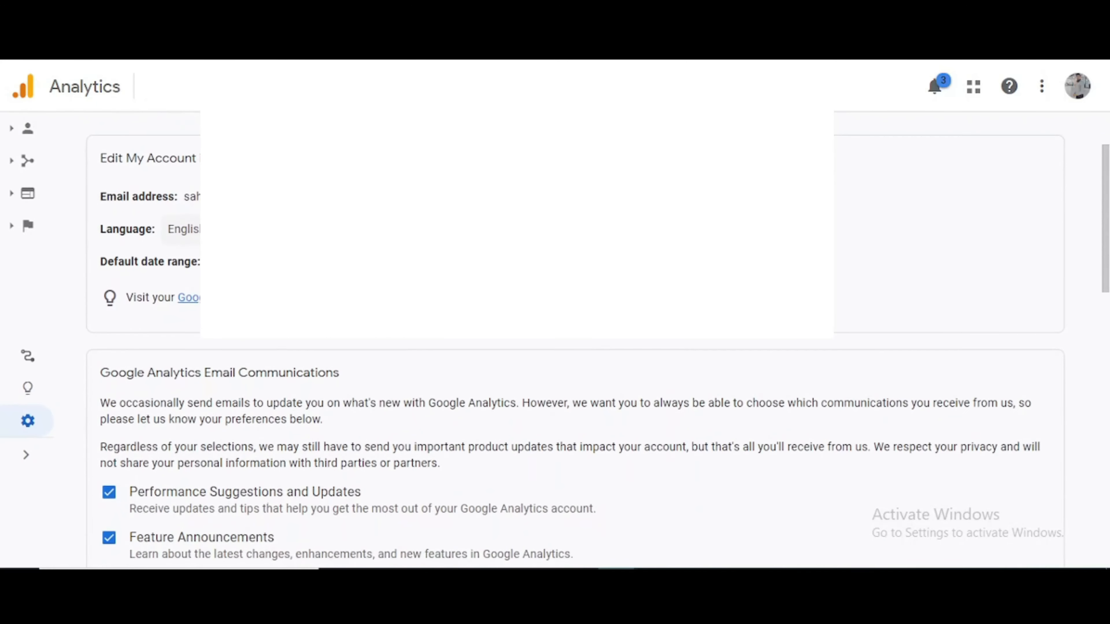
{"action": "scroll", "coordinate": [367, 242], "scroll_direction": "down", "scroll_amount": 7}
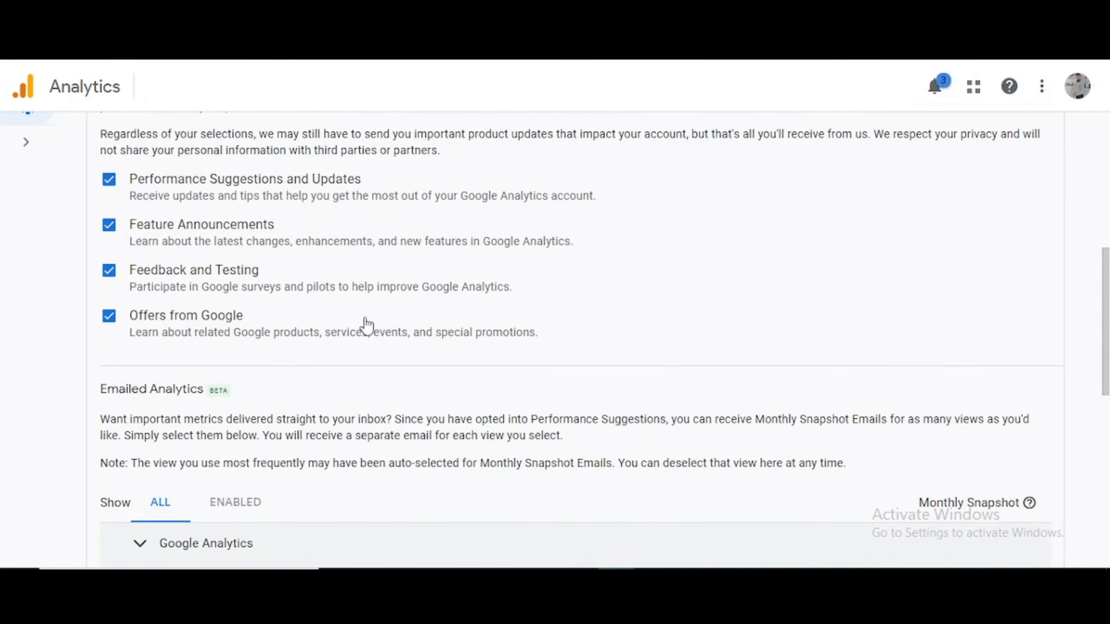
{"action": "scroll", "coordinate": [392, 266], "scroll_direction": "up", "scroll_amount": 4}
{"action": "scroll", "coordinate": [415, 328], "scroll_direction": "down", "scroll_amount": 7}
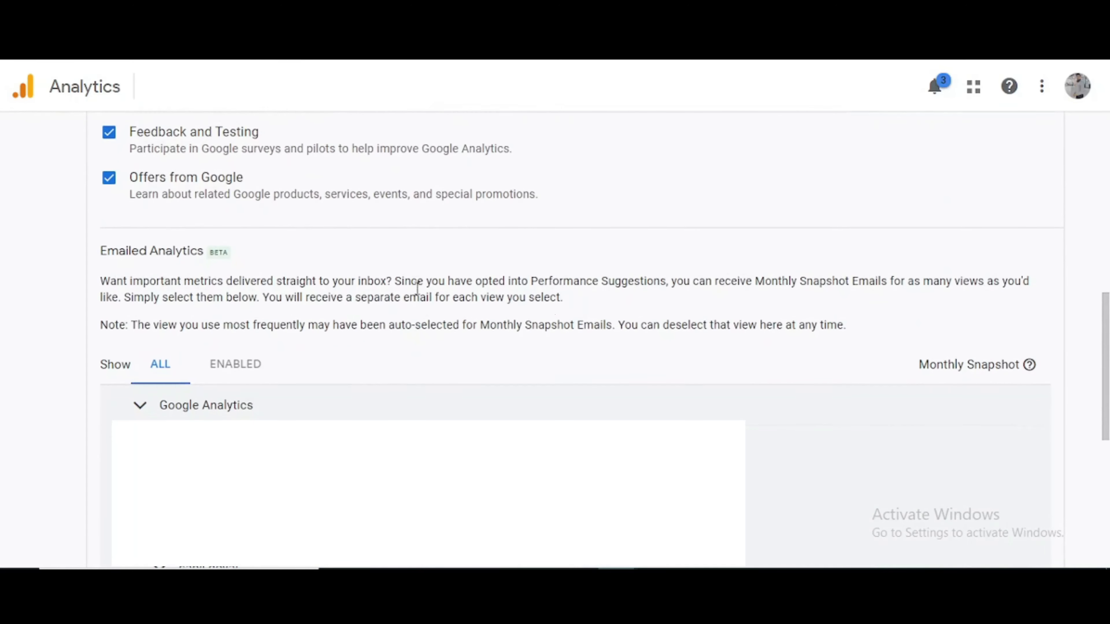
{"action": "scroll", "coordinate": [416, 329], "scroll_direction": "down", "scroll_amount": 4}
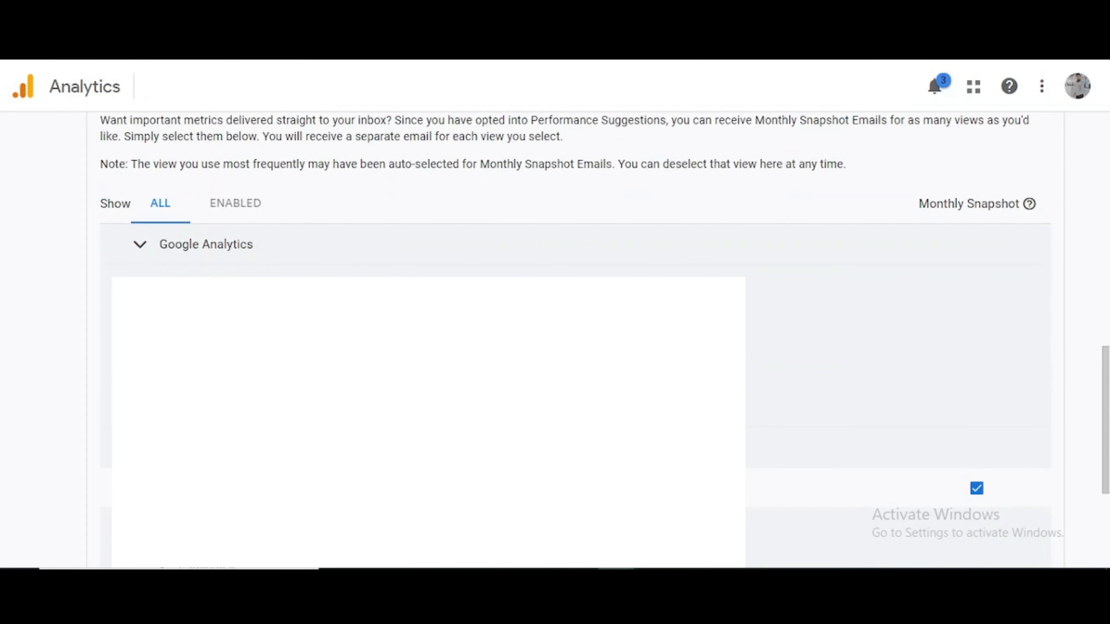
{"action": "scroll", "coordinate": [556, 342], "scroll_direction": "down", "scroll_amount": 5}
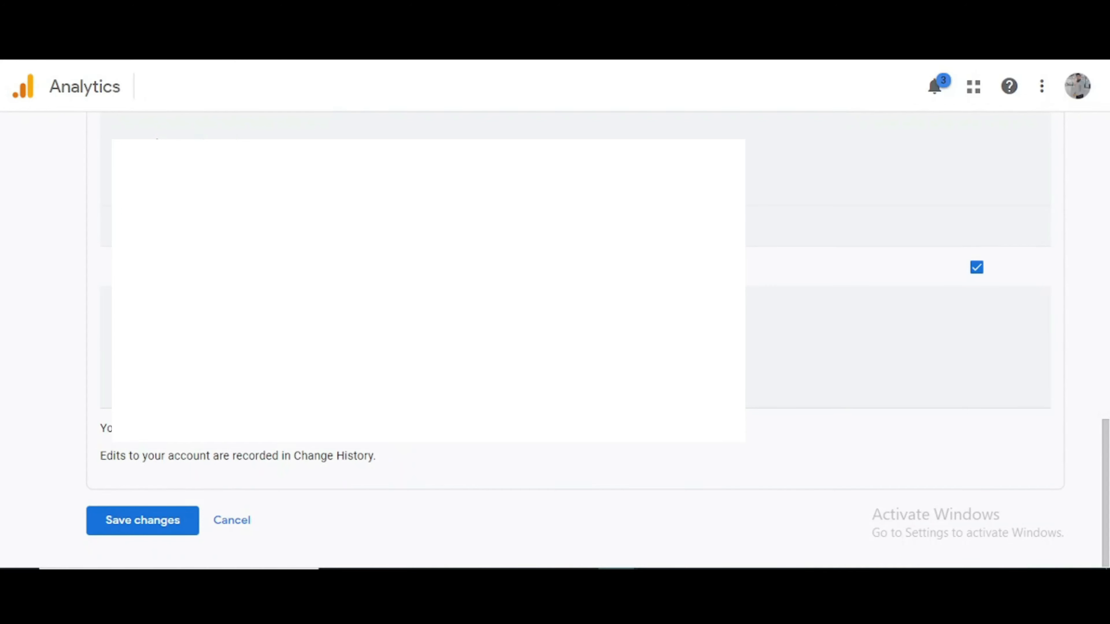
{"action": "scroll", "coordinate": [555, 306], "scroll_direction": "up", "scroll_amount": 6}
{"action": "scroll", "coordinate": [555, 306], "scroll_direction": "down", "scroll_amount": 6}
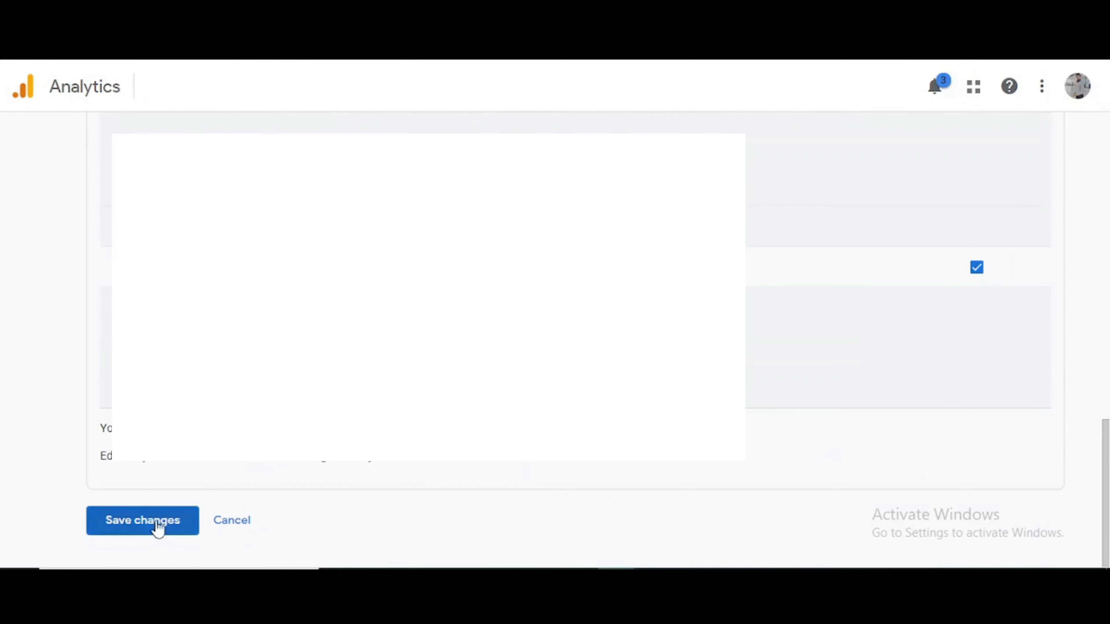
{"action": "left_click", "coordinate": [245, 530]}
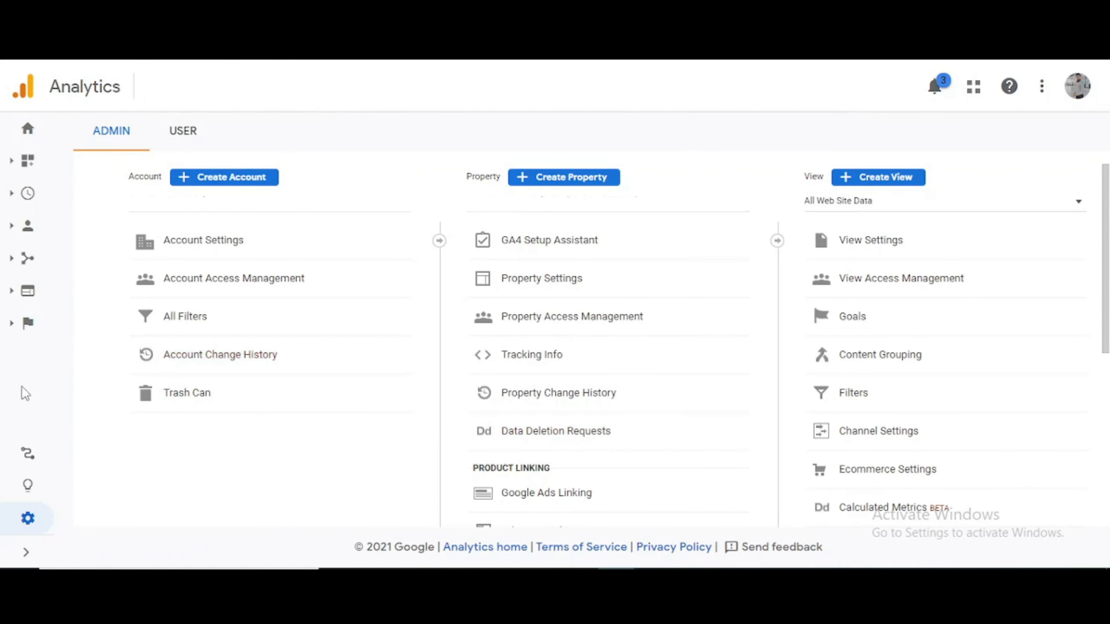
- Go to the Google Analytics Home page
{"action": "left_click", "coordinate": [28, 130]}
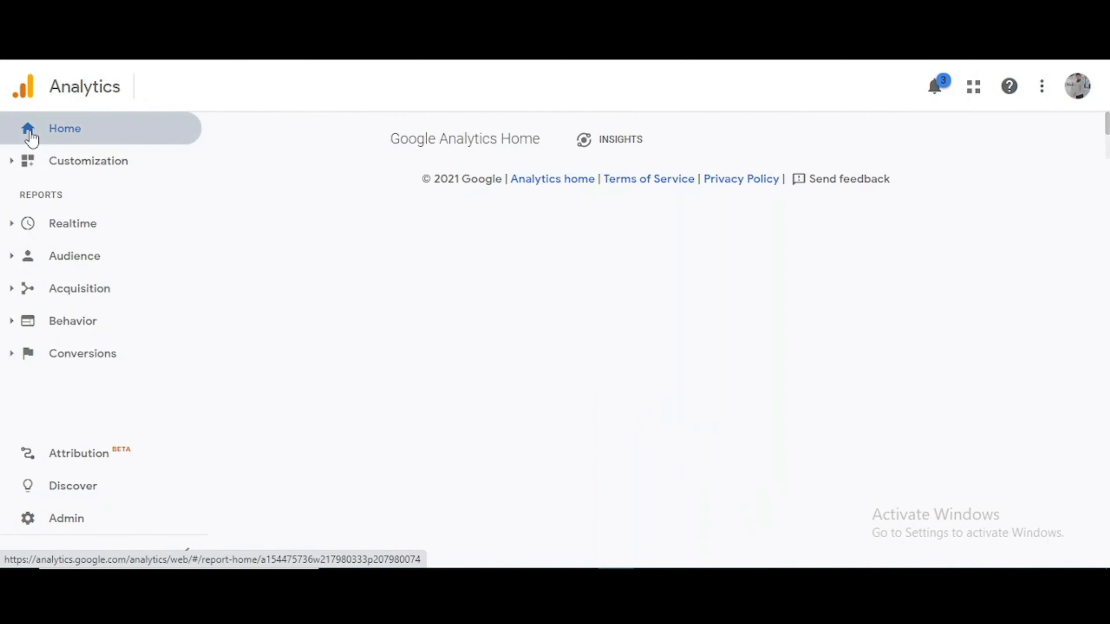